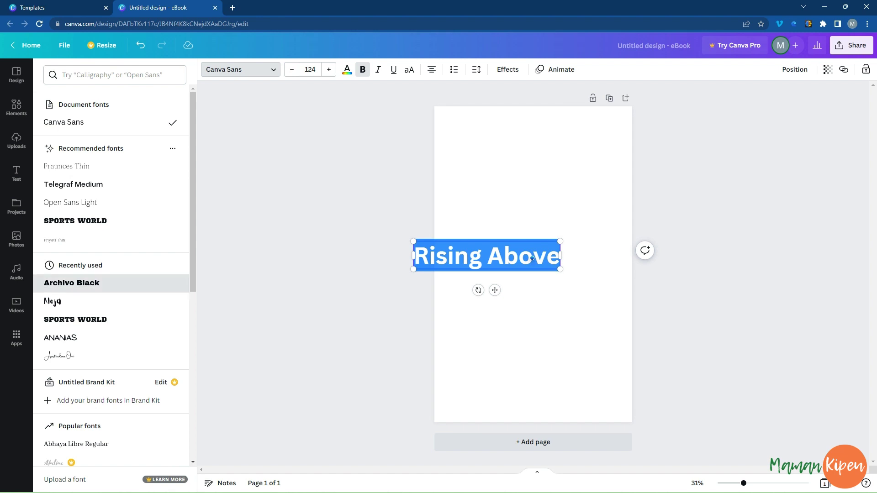
- Set the "Rising Above" title in Archivo Black, fit it on one line at size 101, and place it in the page's upper part
click(71, 283)
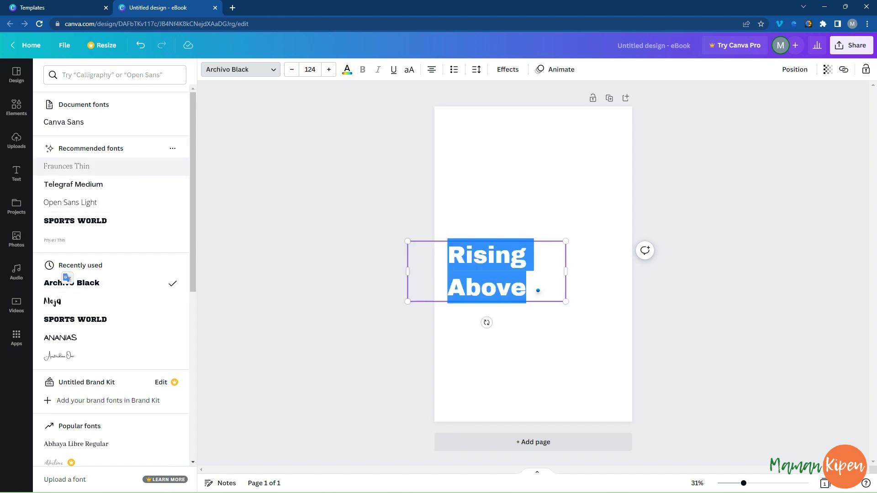
drag(565, 271, 596, 271)
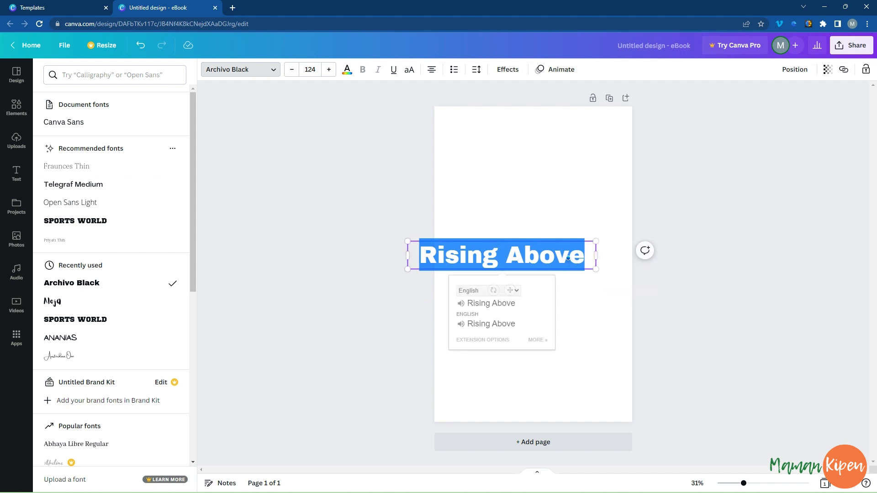
drag(596, 241, 560, 246)
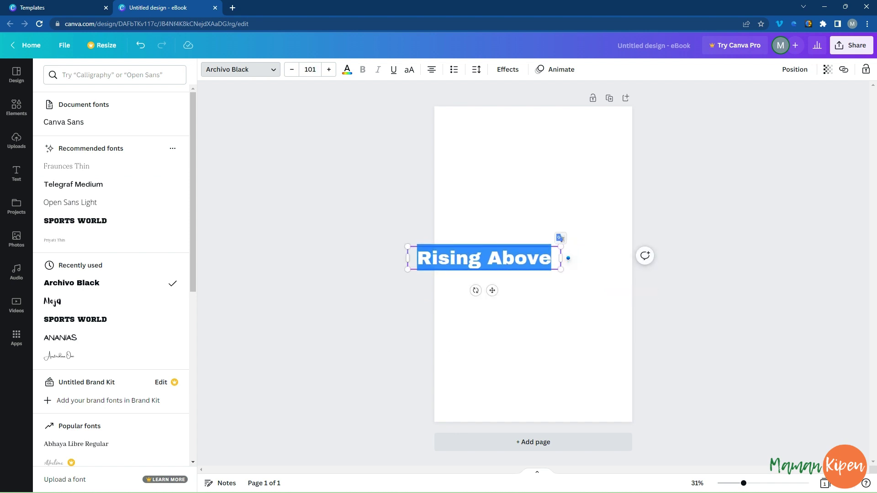
drag(492, 291, 539, 206)
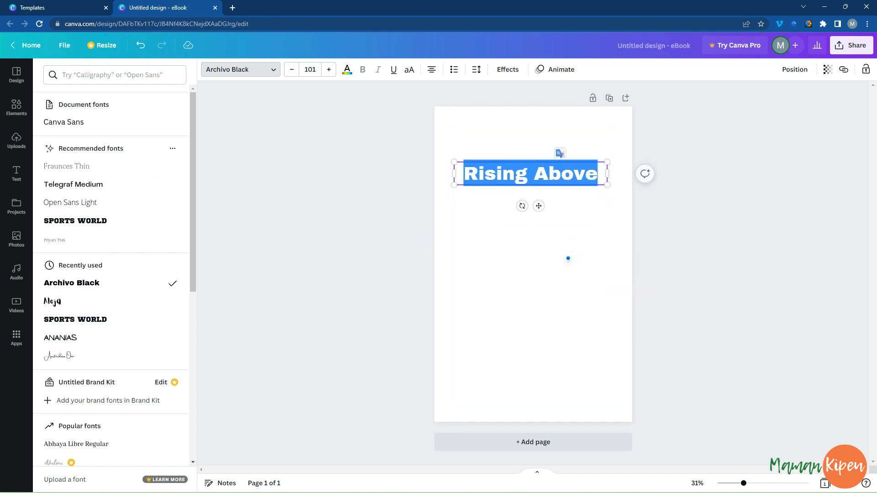
key(Escape)
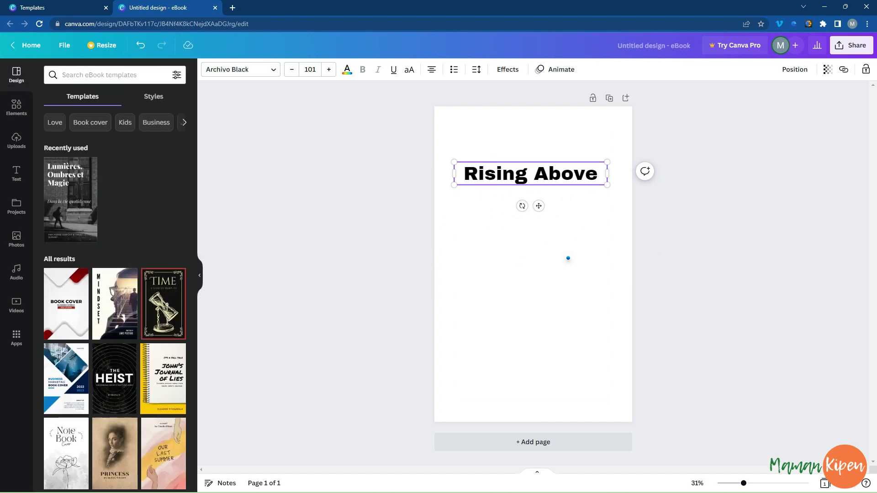
- Add the uploaded picture of the seated woman in the red headwrap, enlarged and running off the page's lower right corner
click(16, 140)
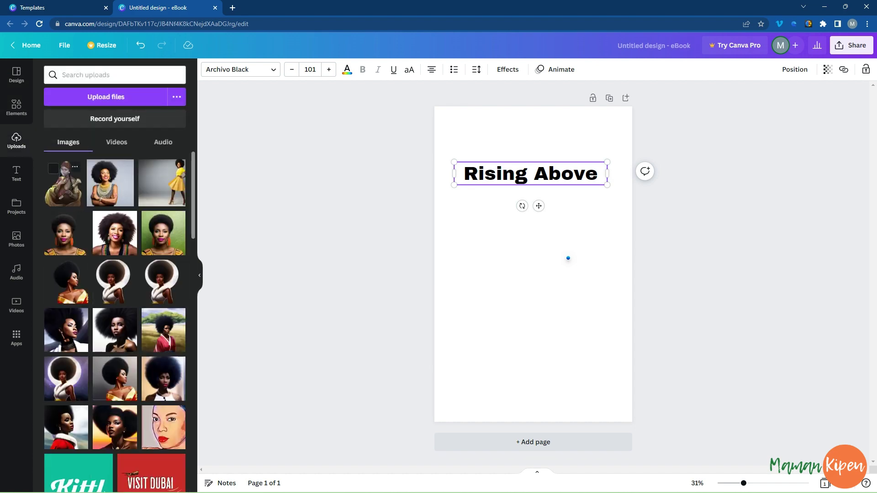
click(64, 183)
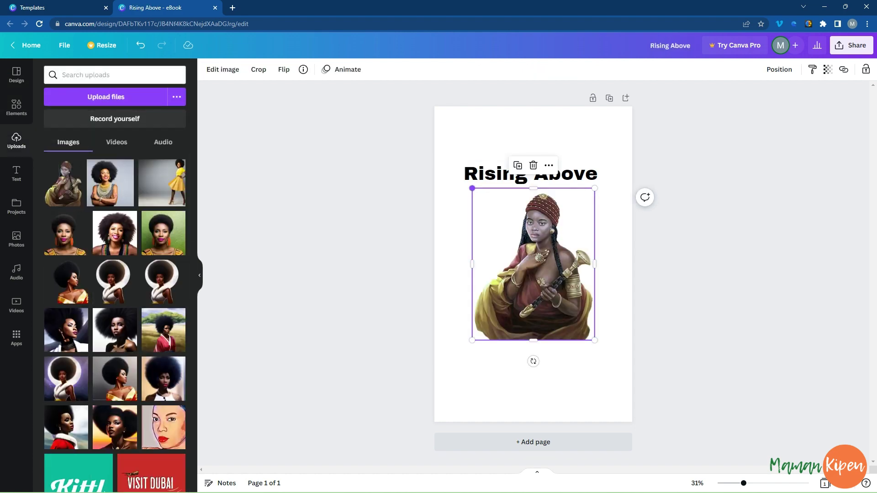
drag(472, 188, 404, 101)
drag(500, 222, 578, 311)
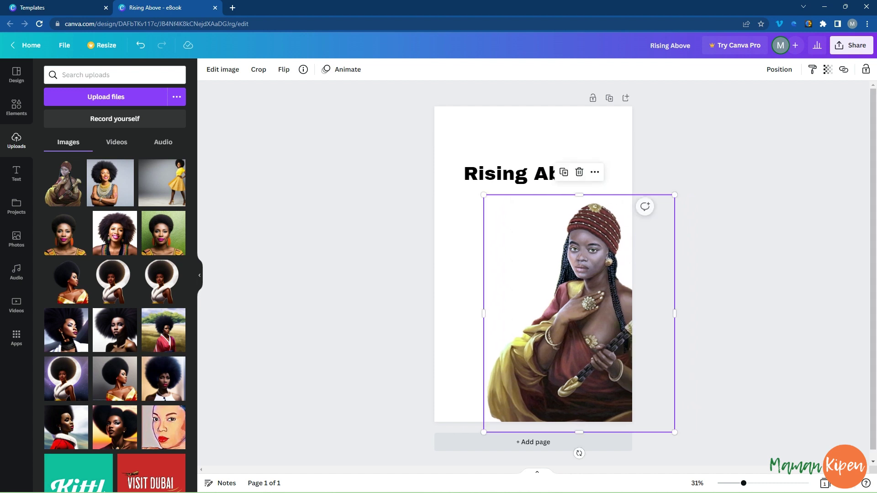
click(461, 274)
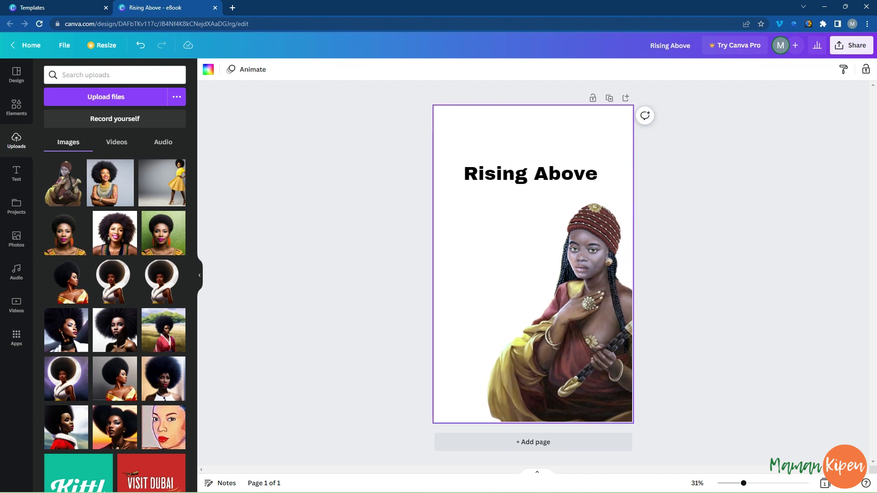
- Add the recently used orange moon, enlarged and partly cropped by the page's upper left corner
click(17, 107)
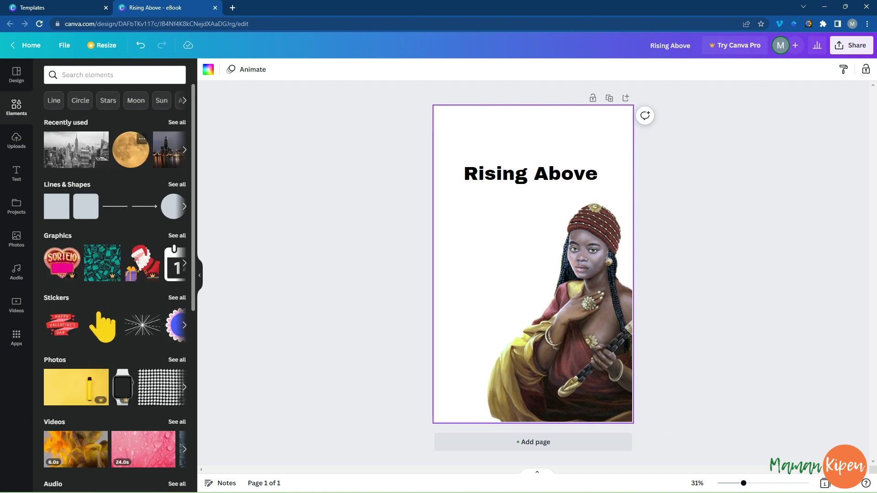
click(131, 149)
drag(612, 343, 542, 273)
drag(498, 228, 466, 130)
drag(509, 172, 584, 220)
drag(521, 146, 480, 104)
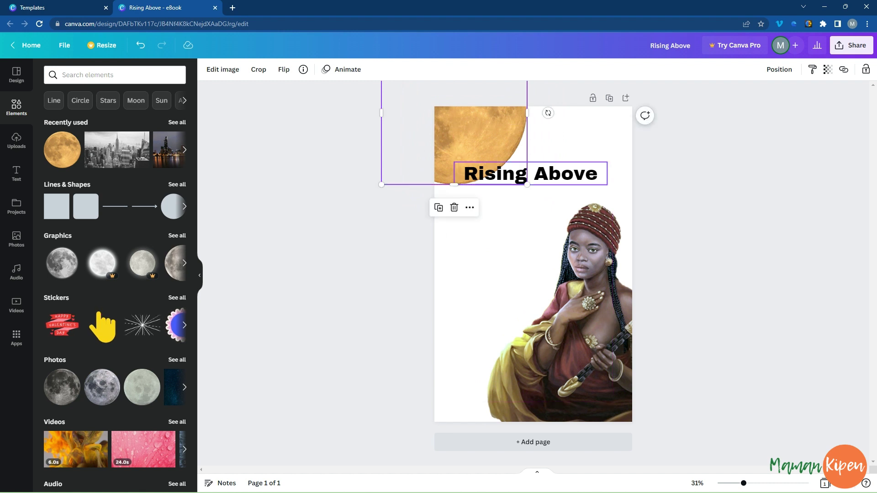
- Duplicate the "Rising Above" title, place the copy just below the original, and apply the Hollow effect to the copy
click(530, 173)
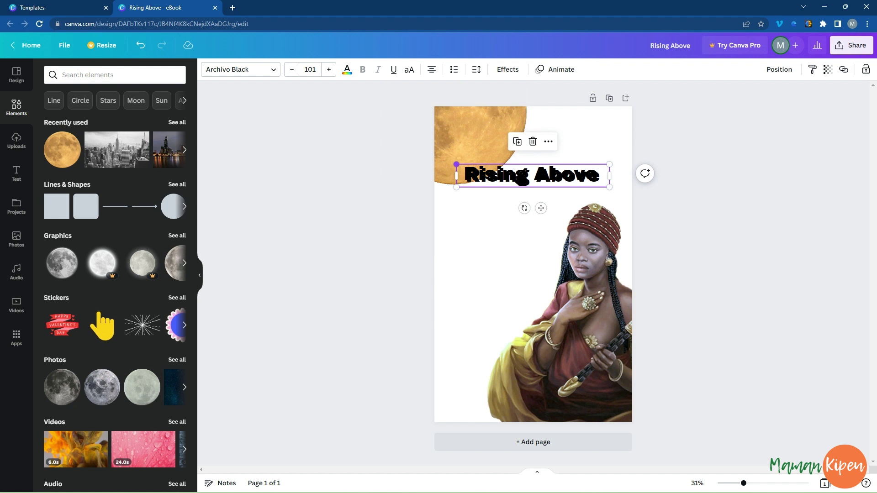
drag(532, 175, 491, 196)
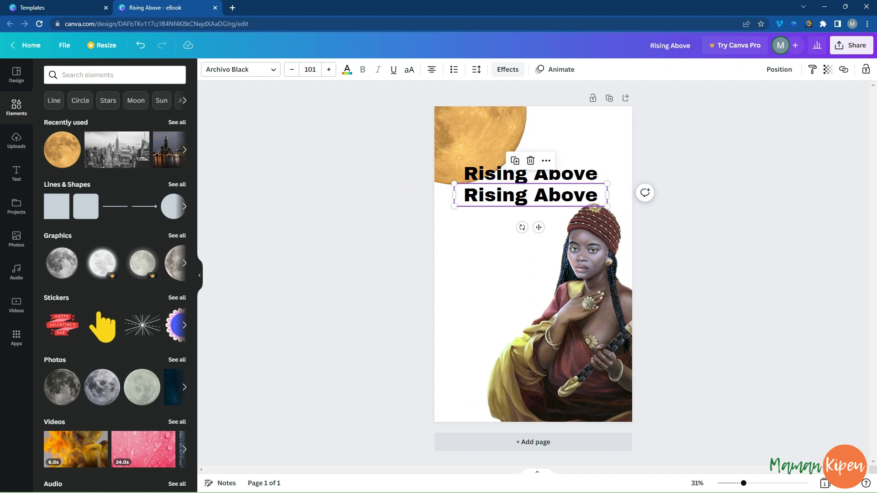
click(508, 69)
click(66, 189)
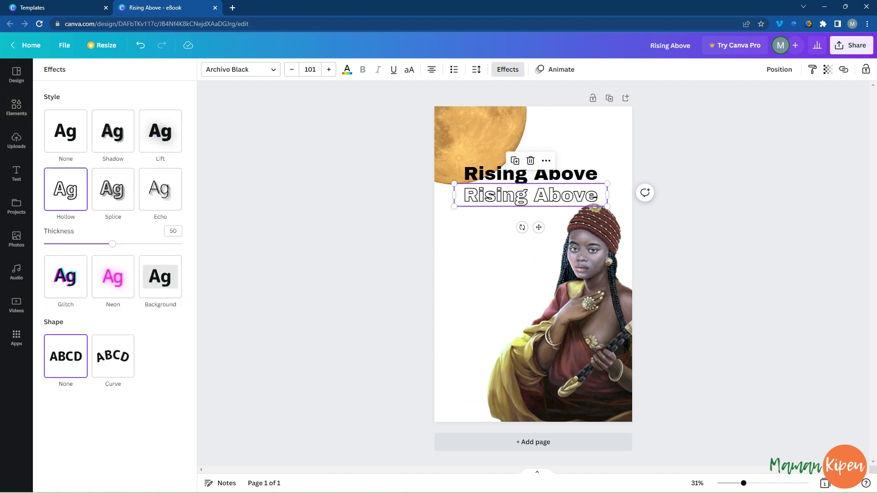
- Move the solid "Rising Above" title up so it overlaps the moon, and send it to the back
drag(498, 178, 500, 154)
right_click(500, 155)
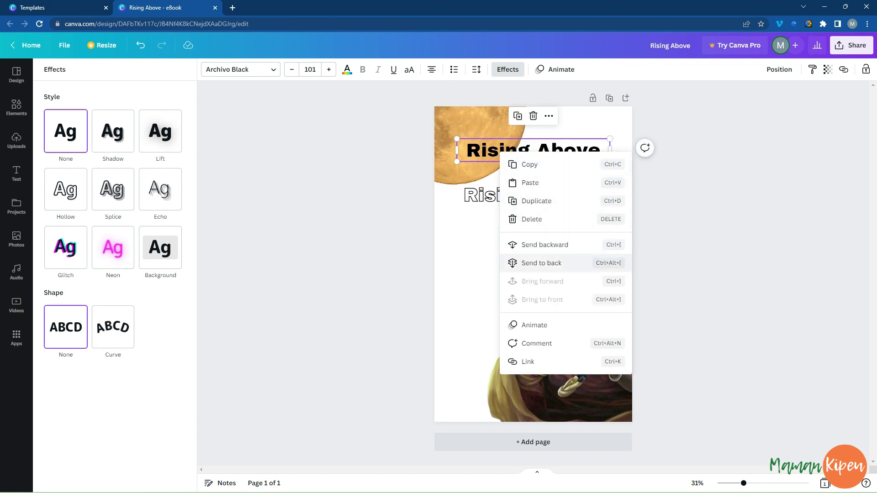
click(541, 262)
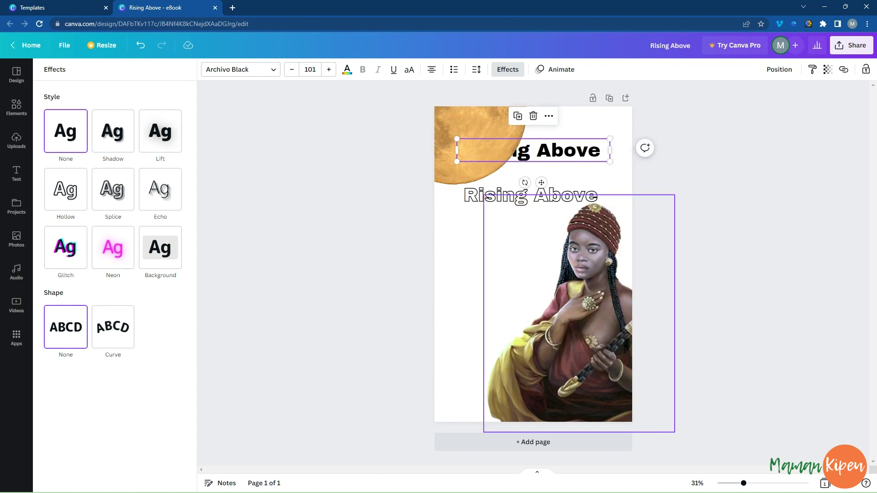
- Align the hollow "Rising Above" copy exactly on top of the solid title
click(530, 196)
drag(530, 195, 533, 151)
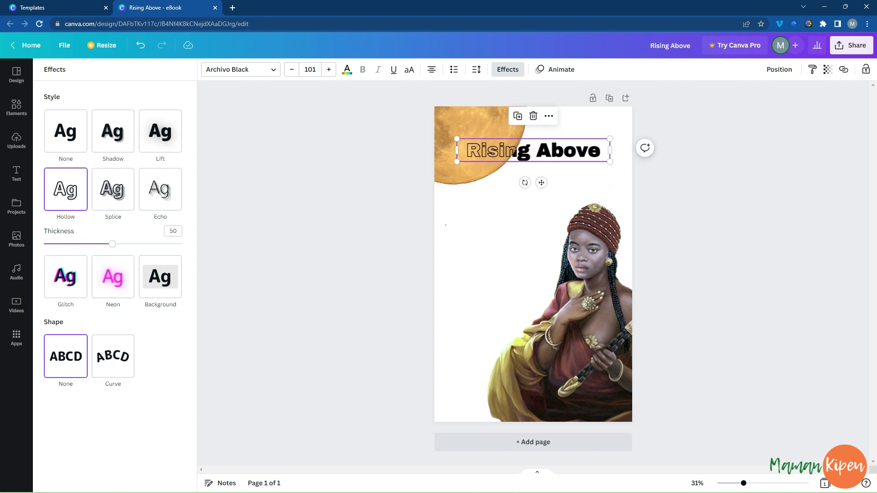
click(446, 224)
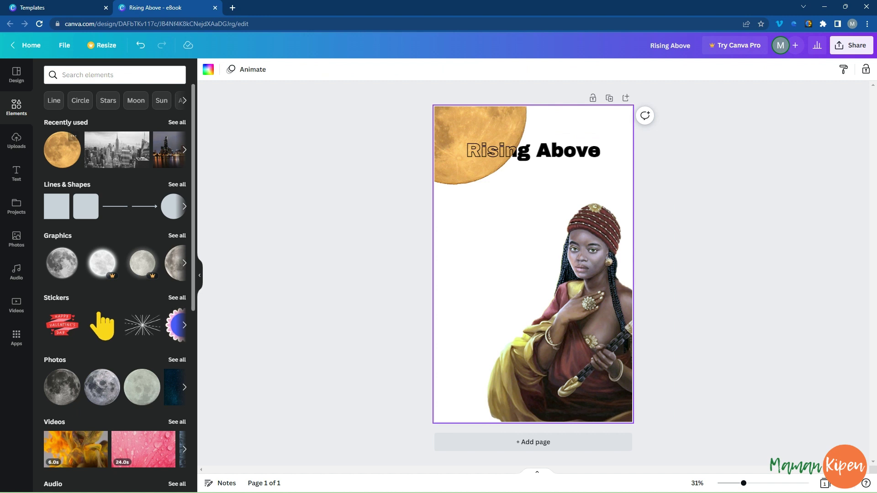
- Add a subheading without bold containing the author's initial and surname in capitals
click(16, 174)
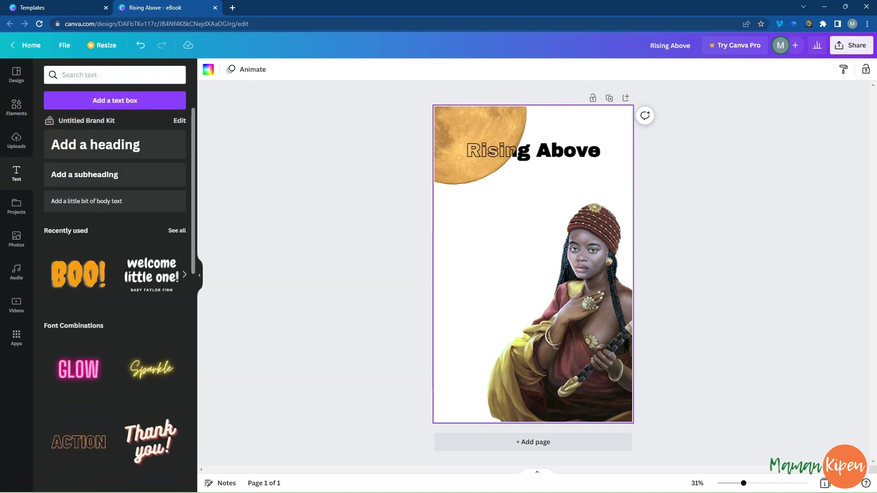
click(85, 174)
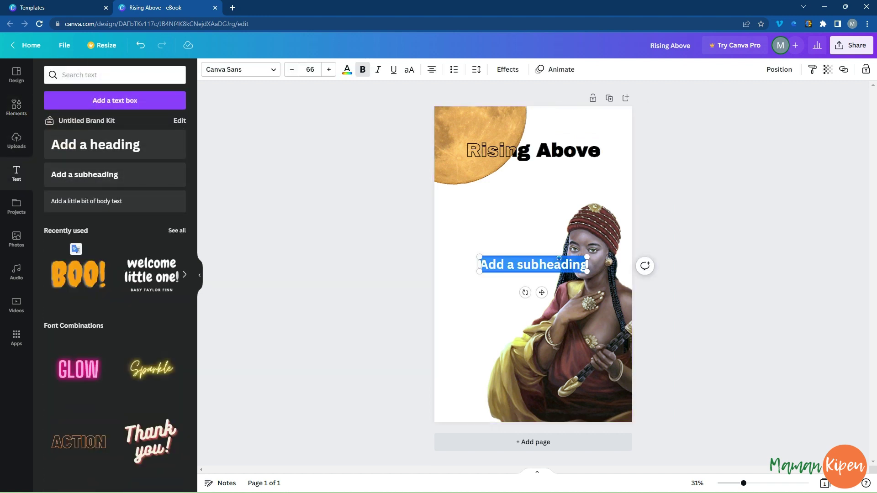
text(m)
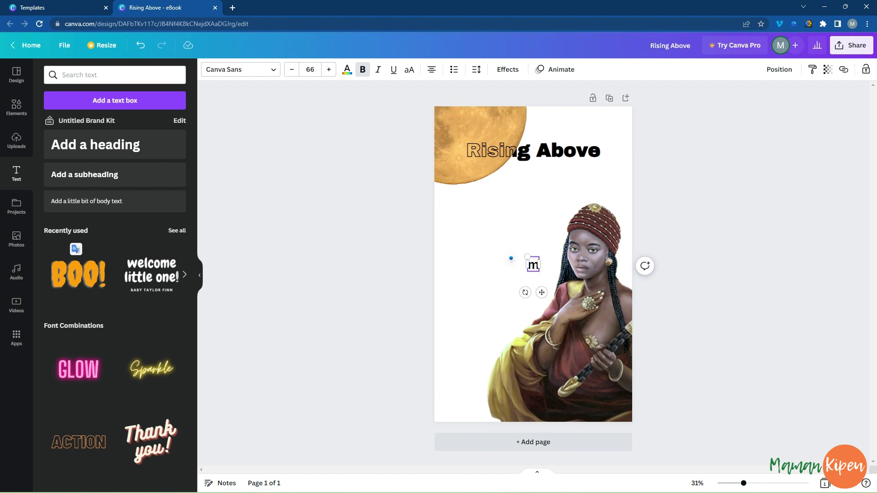
key(BackSpace)
key(ctrl+b)
text(M.)
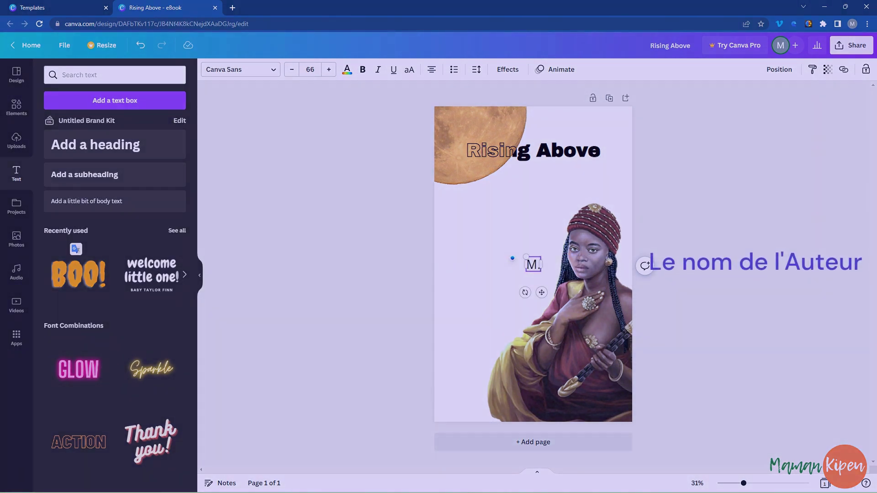
text(KIP)
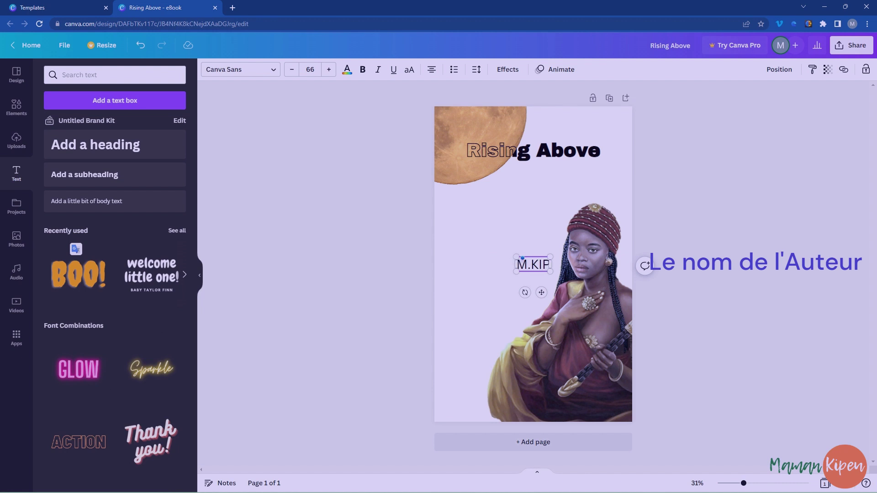
text(EU)
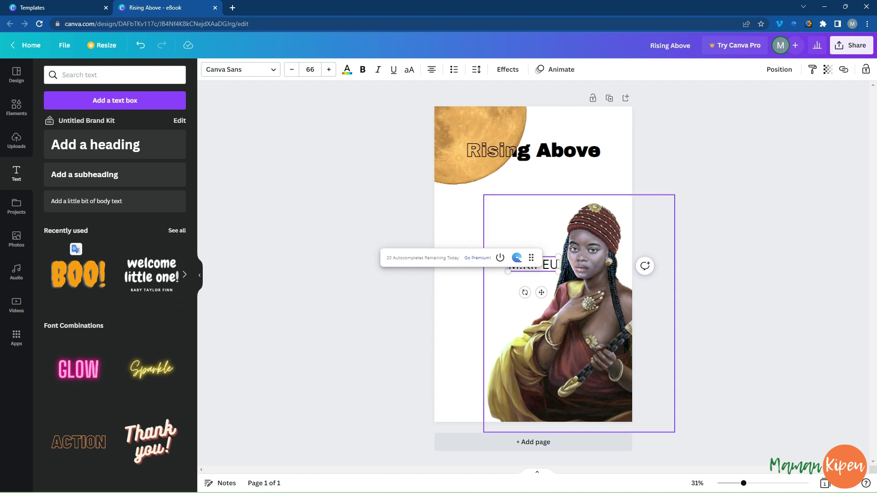
click(470, 233)
- Shrink the author's name to size 42.3, place it under the right end of the title, and make it bold
drag(534, 264, 583, 167)
click(571, 188)
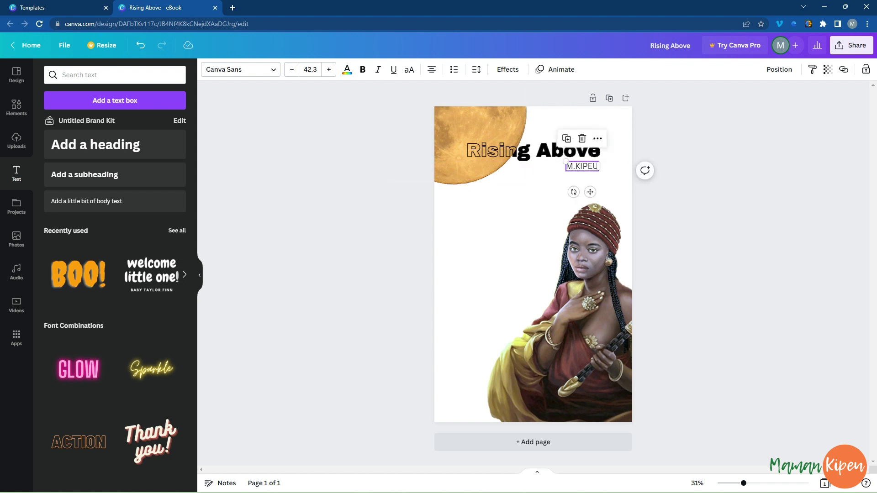
click(363, 70)
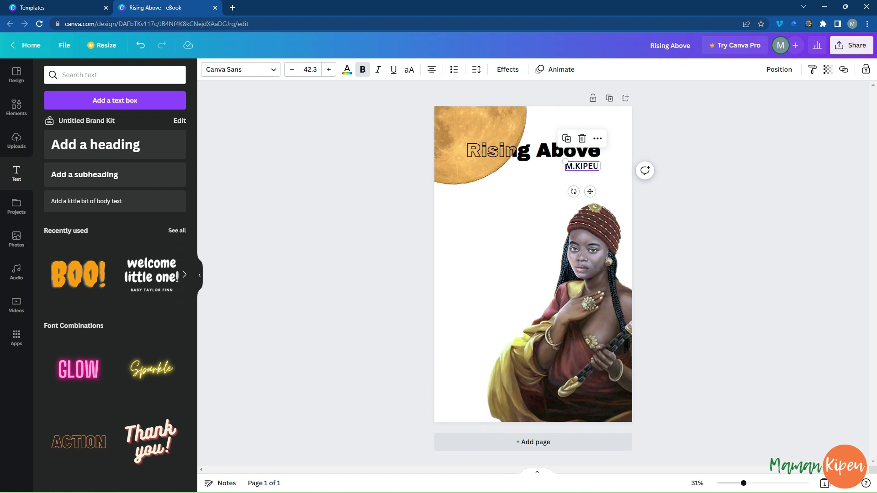
click(554, 129)
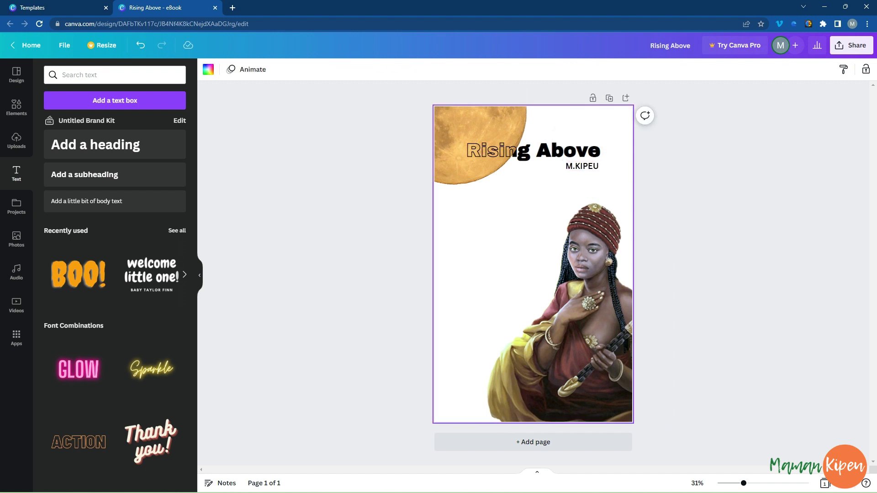
- Change the author's name to the Aloja font and colour it with the first golden orange from the moon photo's colours
click(567, 164)
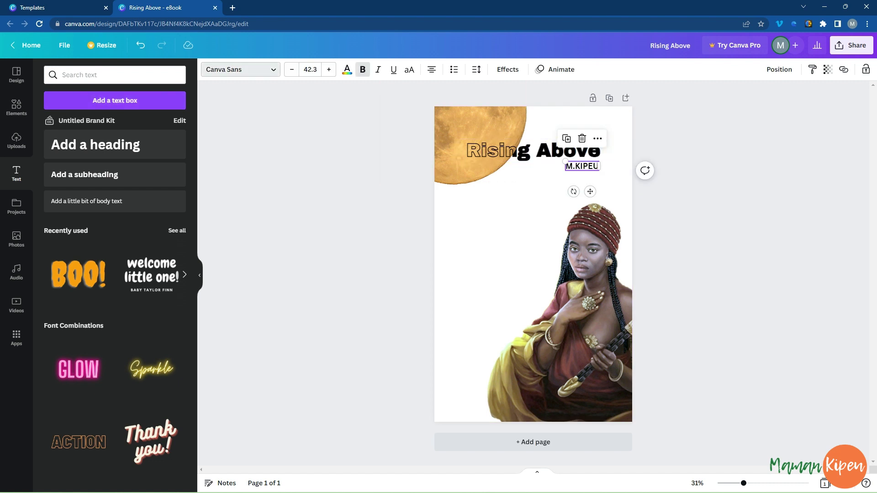
click(241, 69)
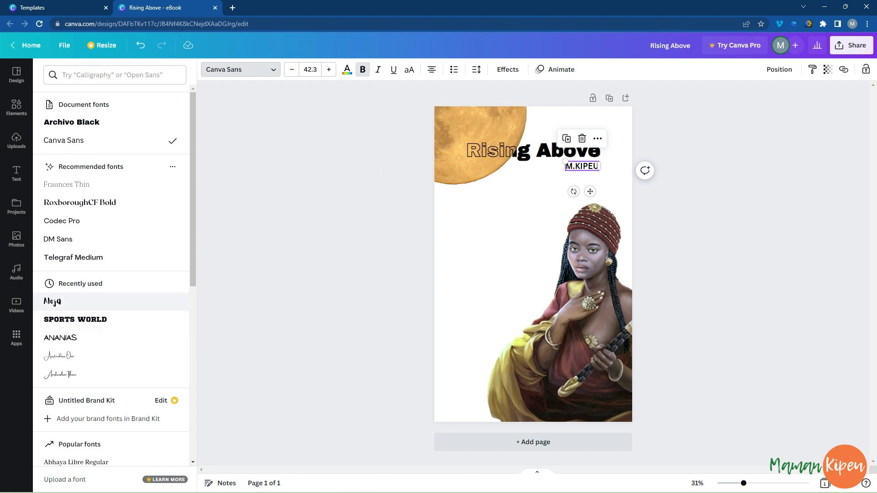
click(52, 301)
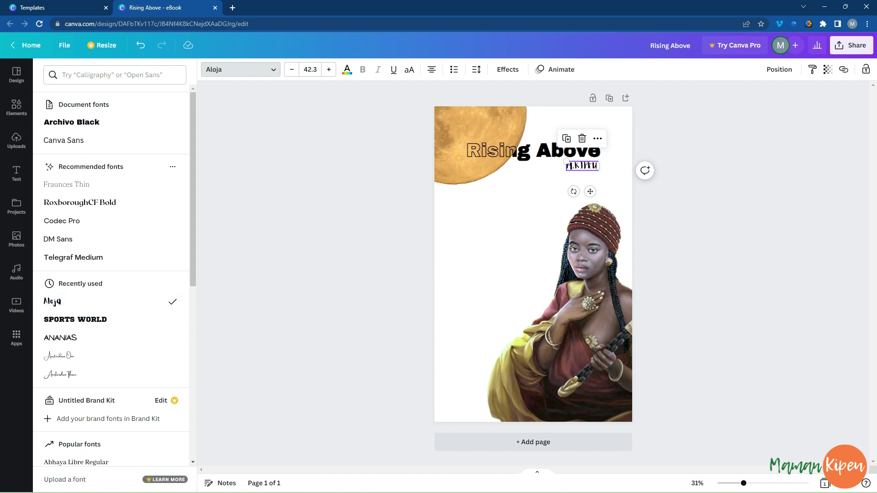
click(347, 69)
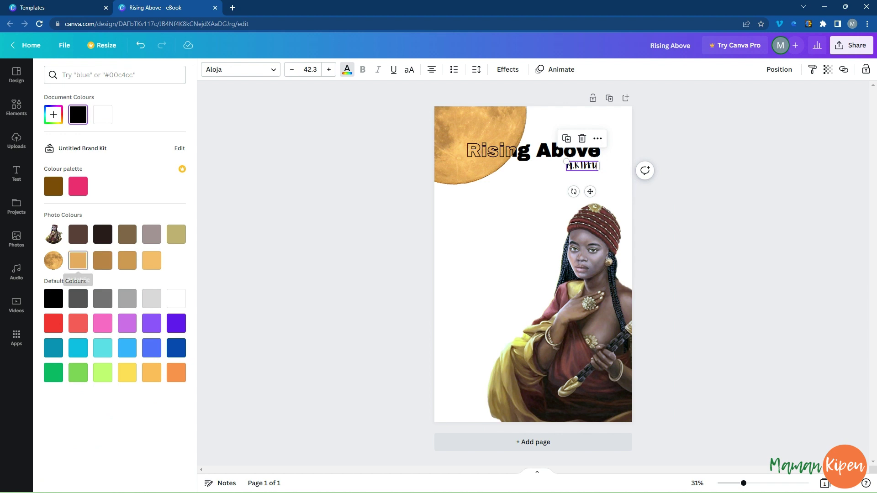
click(78, 260)
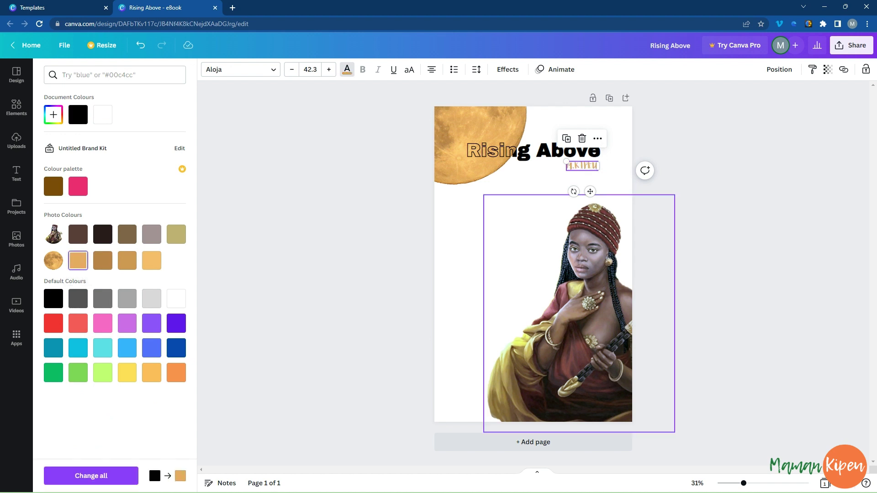
- Add the publisher text "Melanin Publishing House" in Archivo Black at size 101, widened to two lines across the page's middle
click(17, 173)
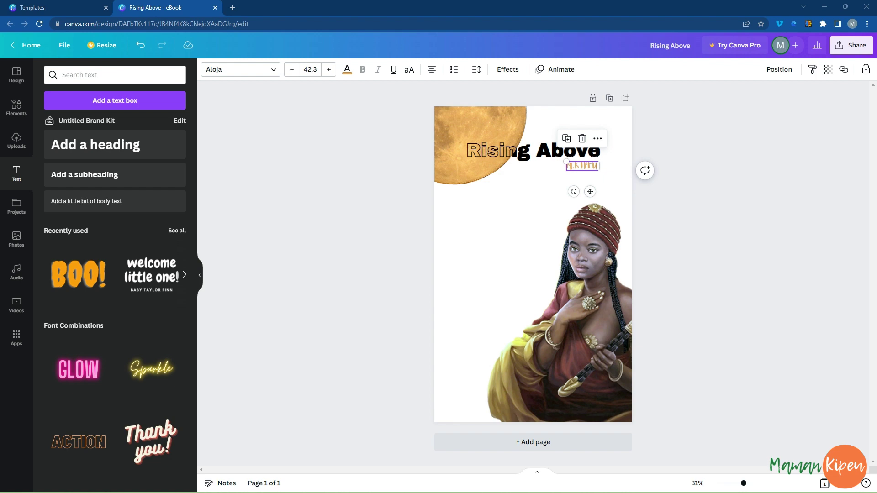
click(476, 125)
key(ctrl+v)
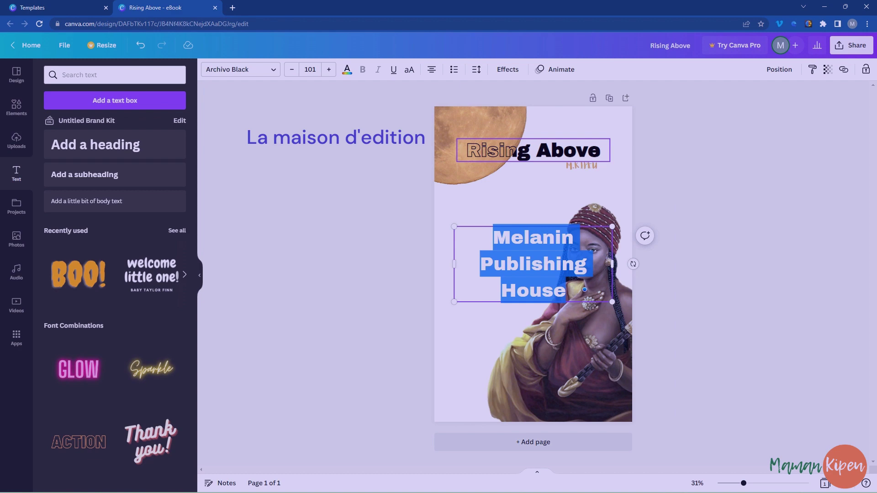
click(533, 150)
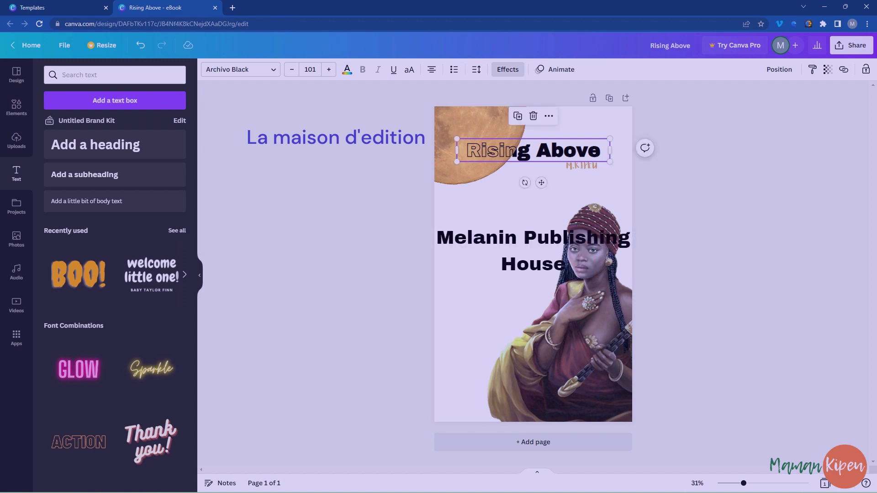
- Copy the title's style onto the publisher text and shrink it to size 30.2 in the page's upper-left corner, over the moon
click(812, 69)
click(533, 251)
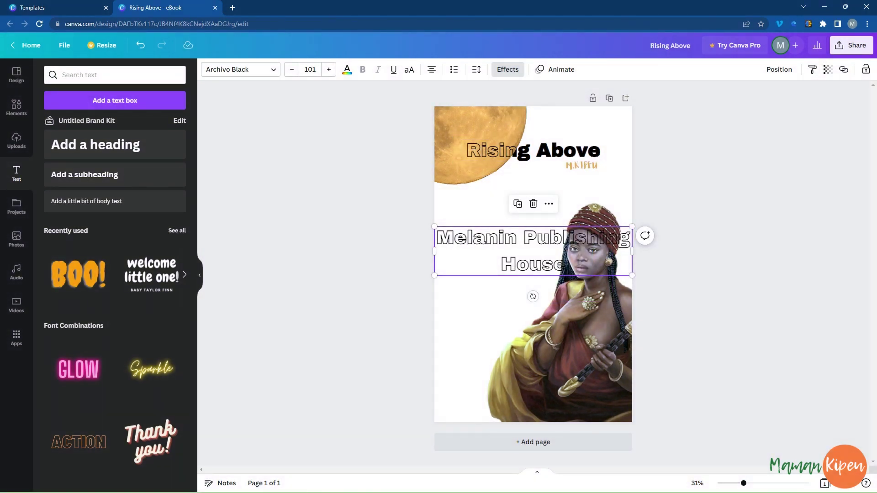
drag(632, 227, 479, 116)
double_click(479, 116)
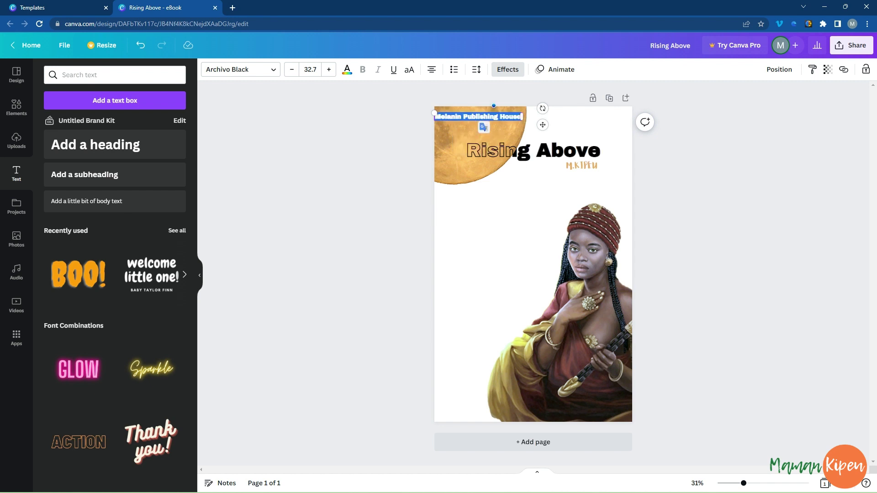
drag(521, 116, 515, 117)
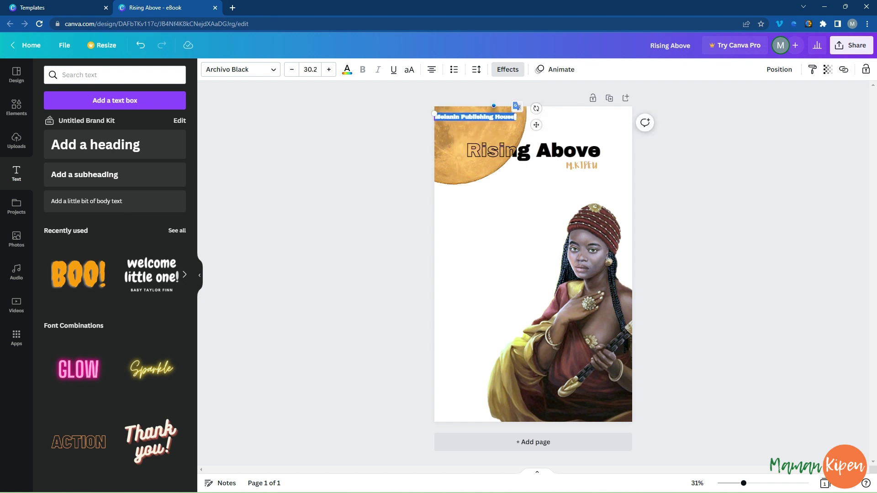
key(Escape)
drag(491, 117, 494, 116)
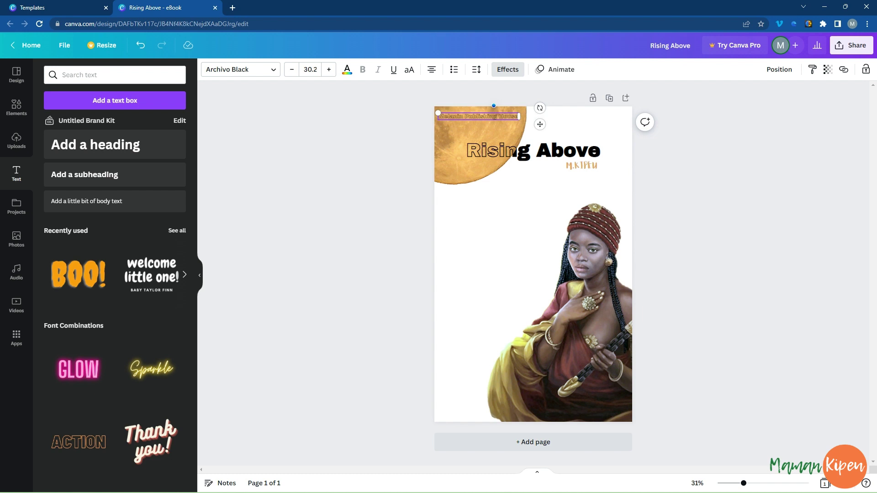
- Replace the publisher text's Hollow effect with Lift at intensity 50 and move the text slightly closer to the page's top edge
click(507, 69)
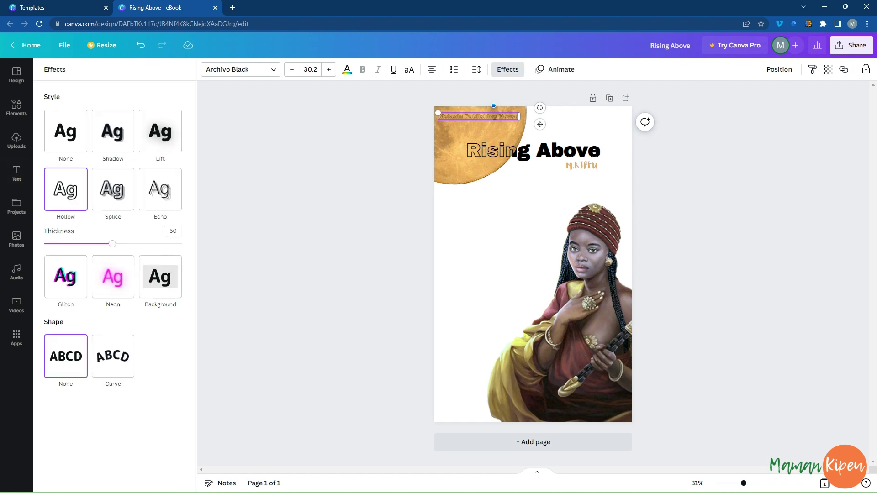
click(65, 131)
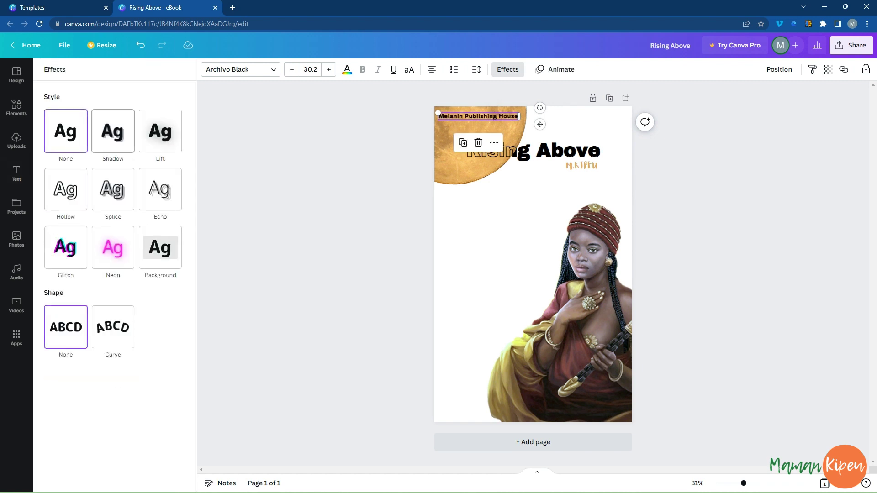
click(113, 131)
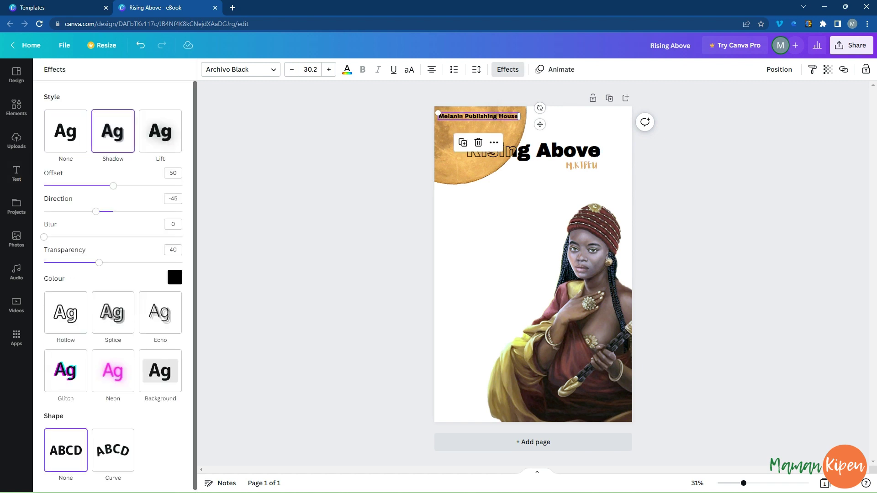
click(160, 131)
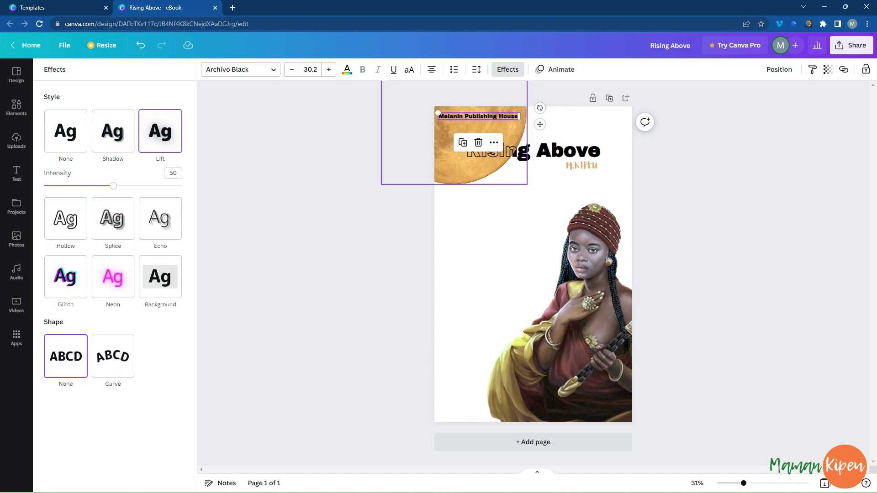
drag(519, 116, 479, 113)
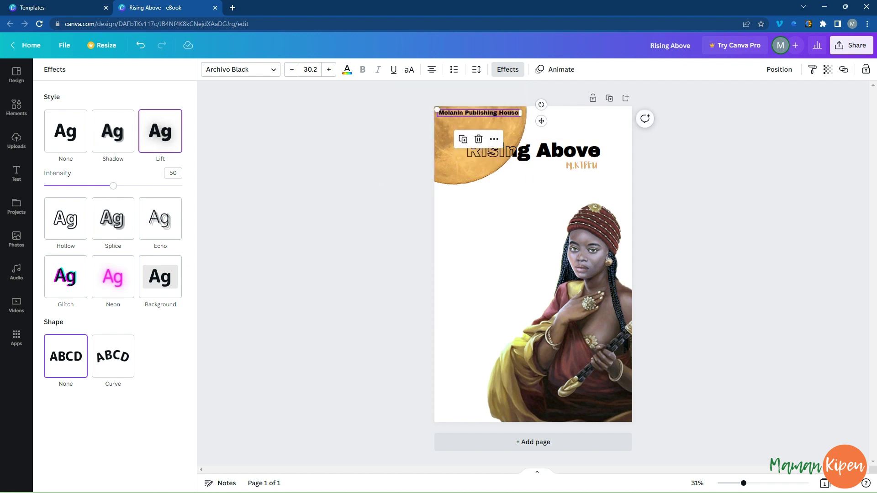
click(16, 174)
click(571, 125)
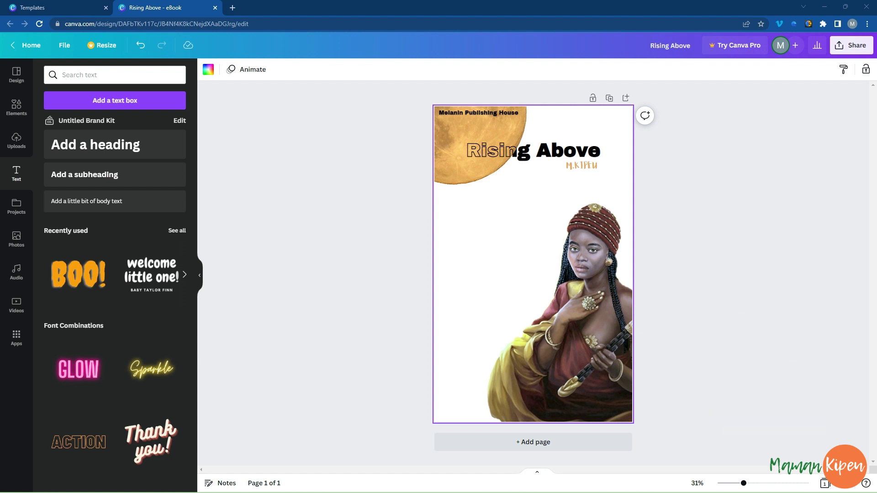
- Add the recently used black-and-white New York skyline photo and set it as the page background
click(16, 106)
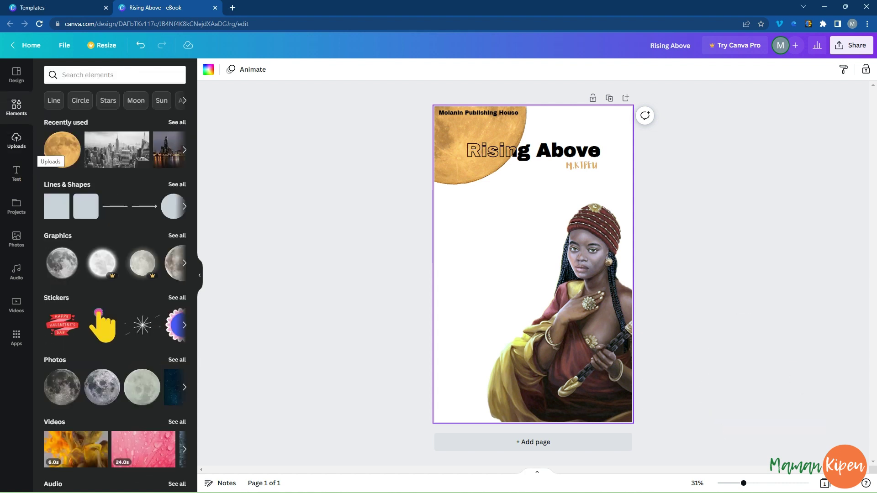
click(117, 150)
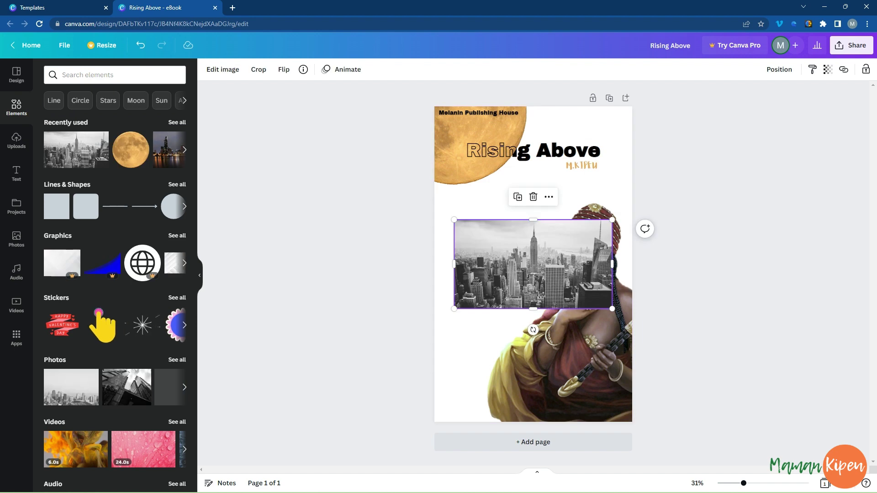
right_click(514, 265)
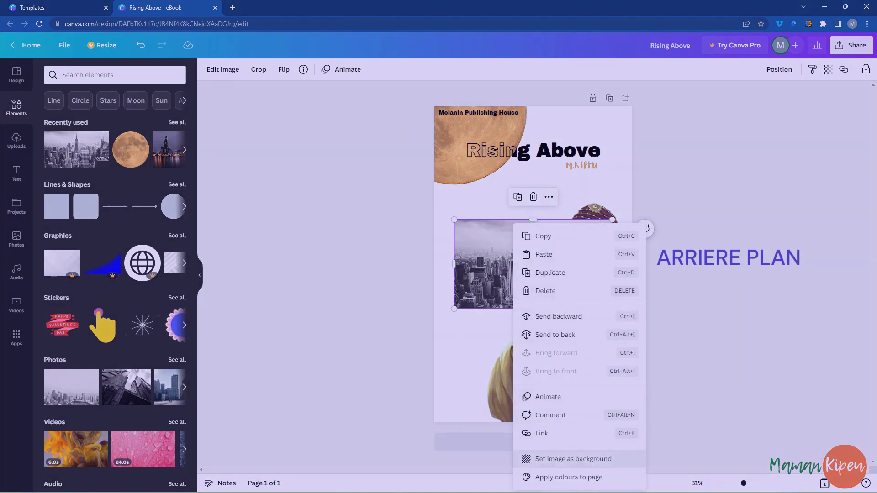
click(573, 459)
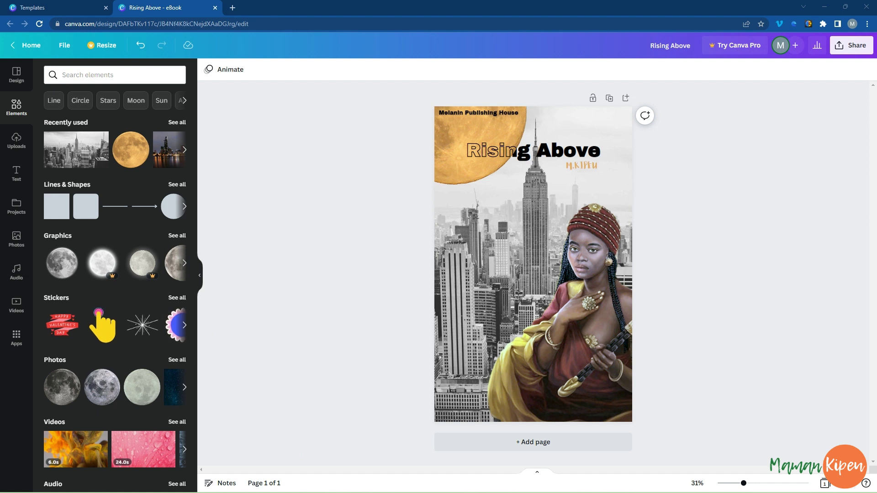
- Add the subtitle "The Extraordinary Life of a Fearless Black Woman" in Archivo Black at size 101, widened to three lines across the page
click(579, 313)
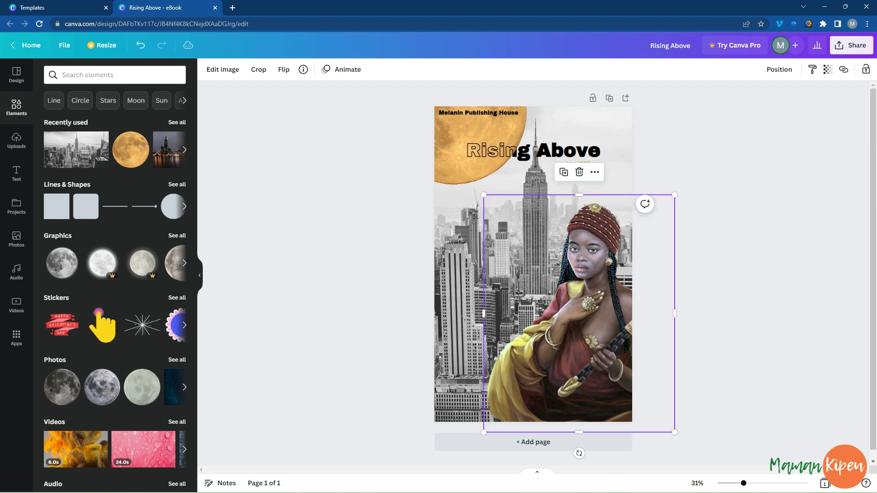
text(The Extraordinary Life of a Fearless Black Woman)
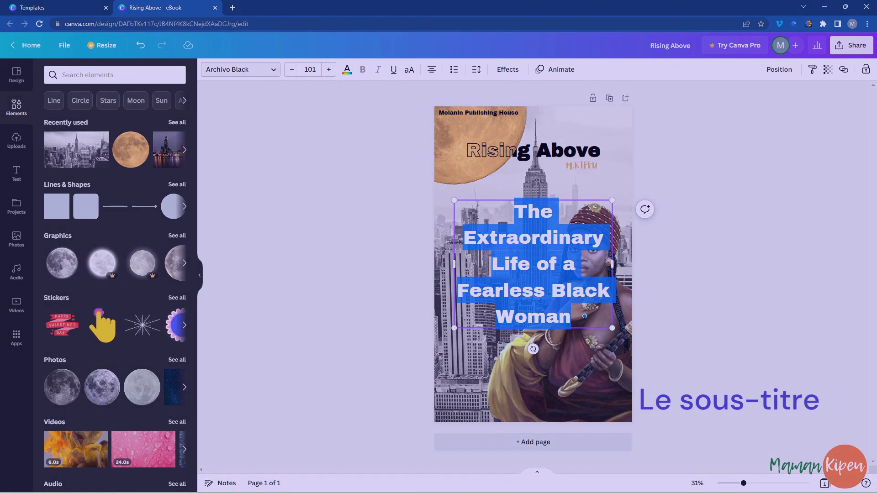
click(241, 70)
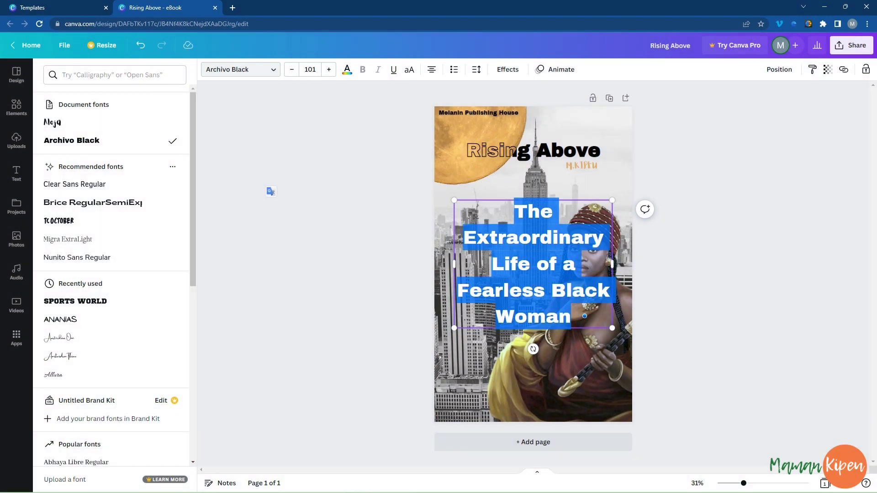
click(241, 70)
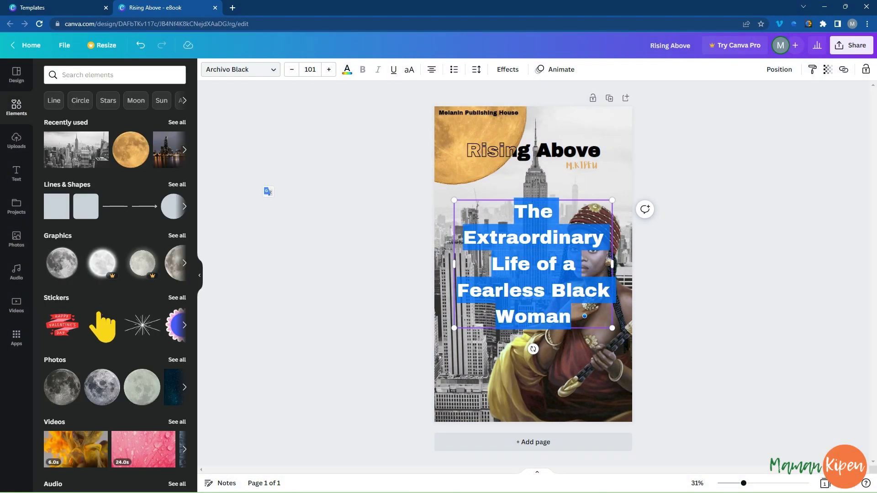
click(241, 70)
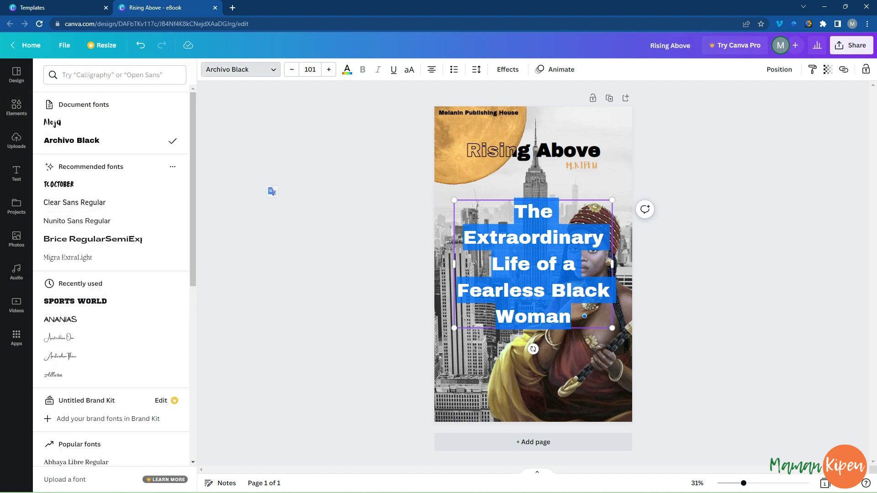
click(90, 140)
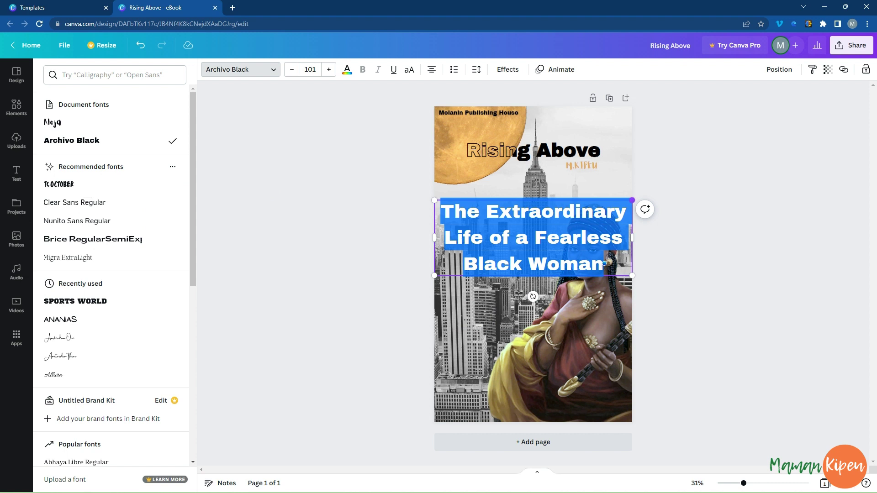
- Shrink the subtitle to size 26.7 on one line at the page's bottom edge and colour it with the document's golden orange
drag(632, 200, 572, 414)
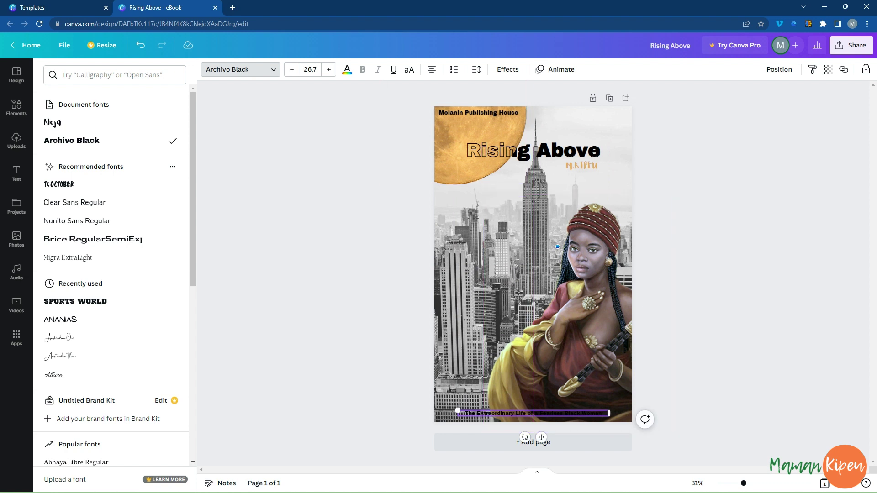
click(347, 69)
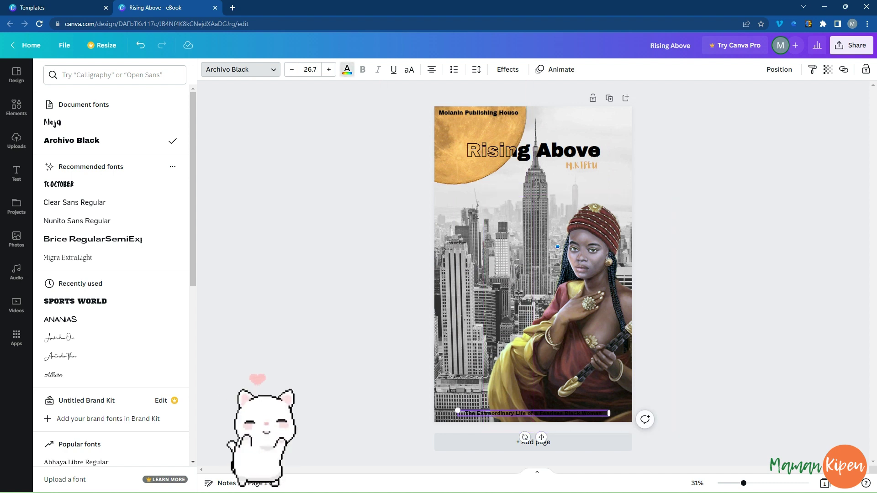
click(102, 114)
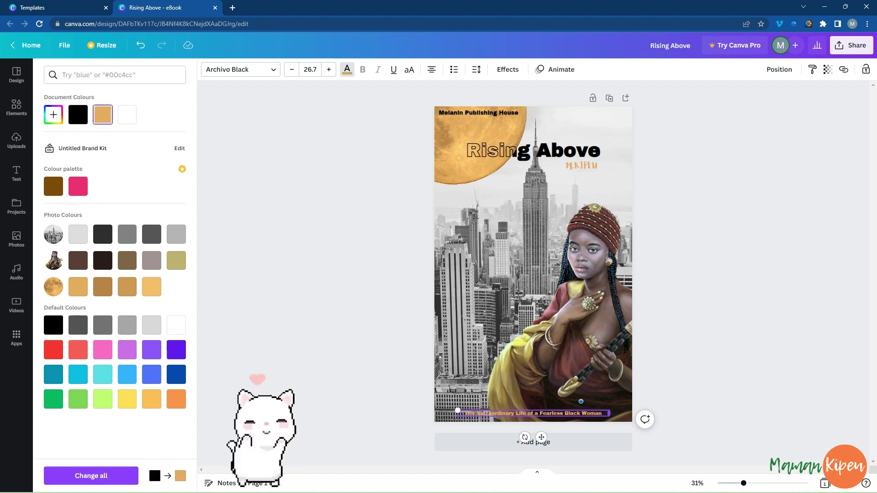
click(581, 402)
key(Escape)
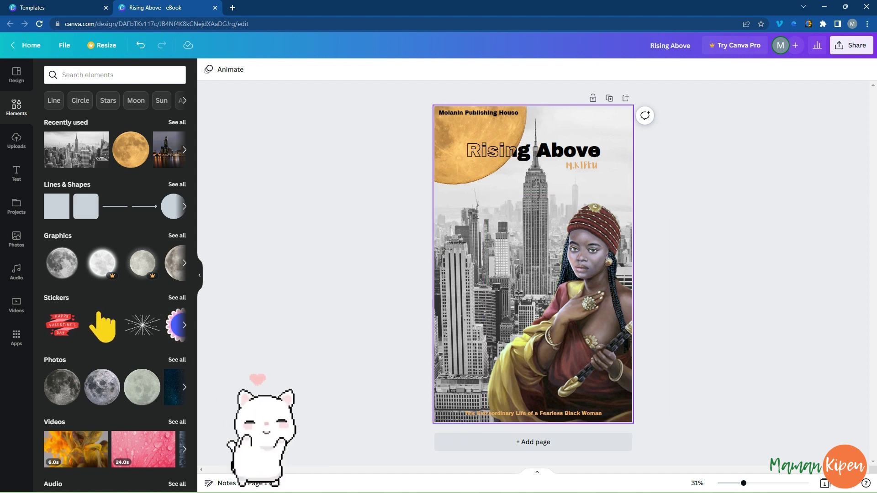
- Download the finished cover as a PNG file at size 1
drag(744, 483, 741, 484)
scroll(533, 264, up, 2)
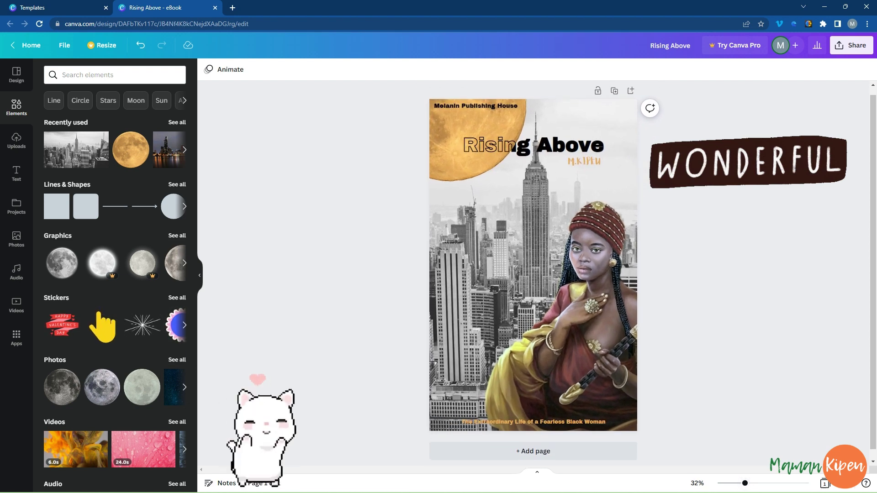
click(851, 45)
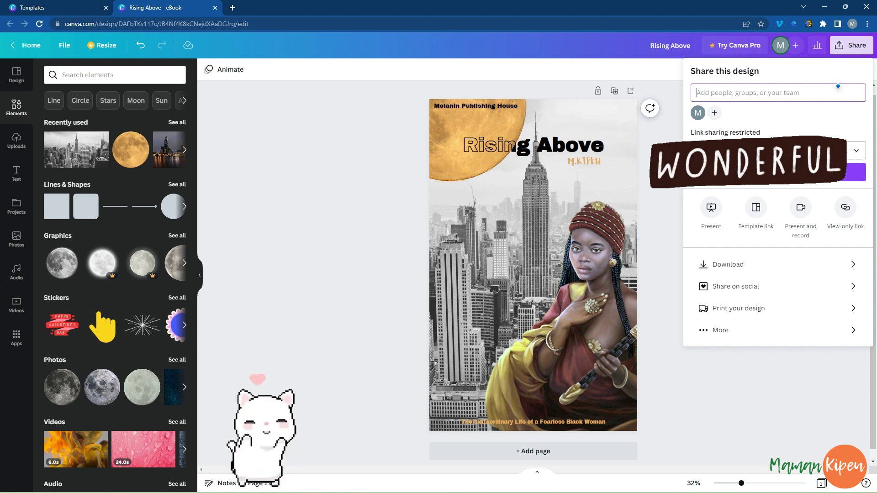
click(728, 265)
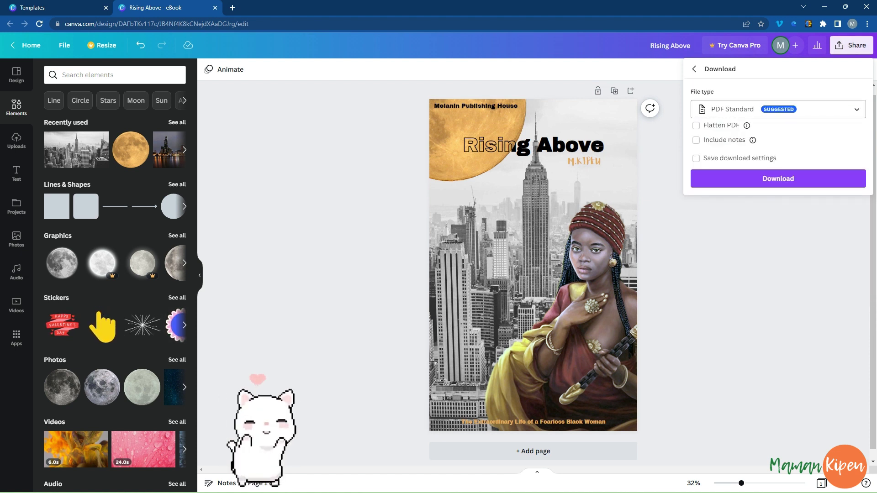
click(778, 110)
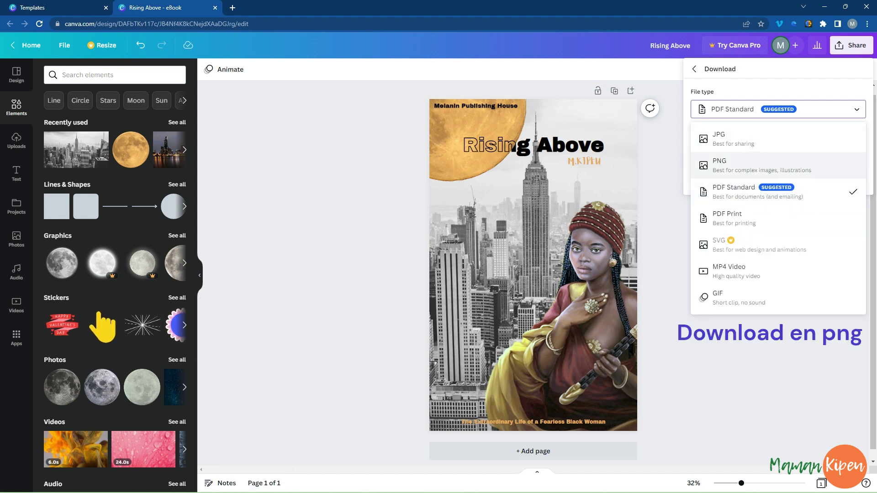
click(763, 165)
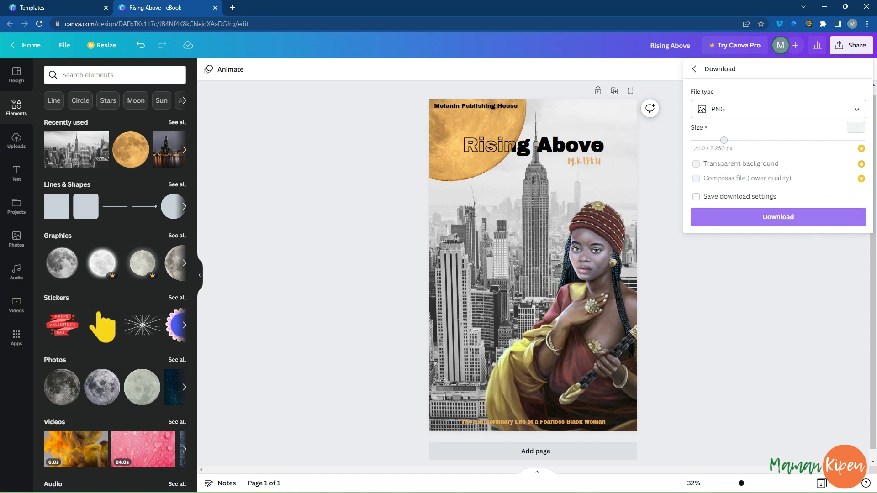
click(778, 217)
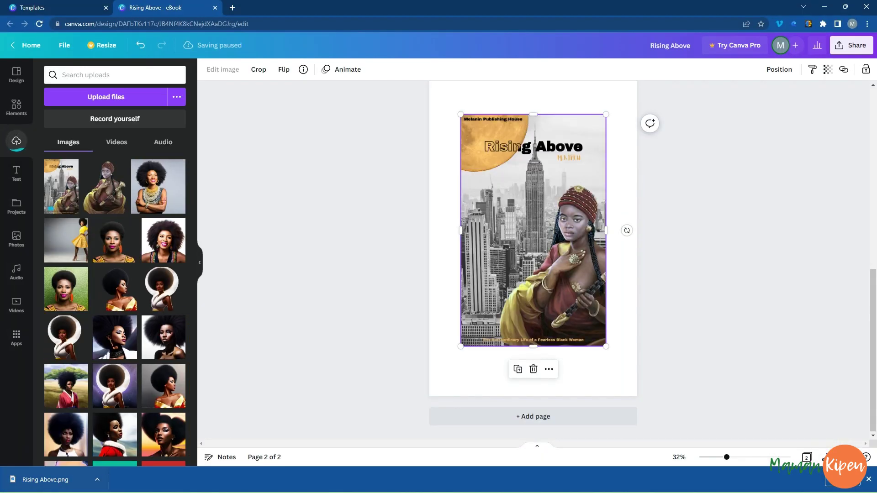
- Apply the Book 5 Smartmockup from the Books category to the cover image on page 2
scroll(533, 260, up, 1)
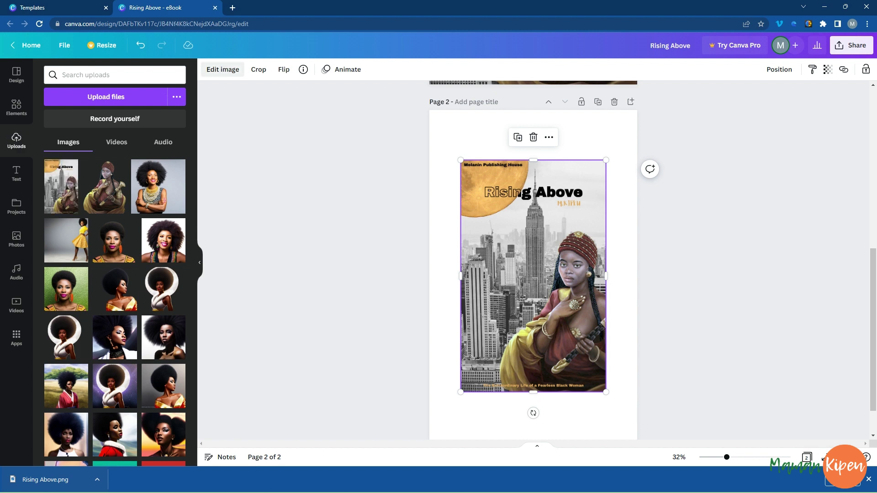
click(223, 69)
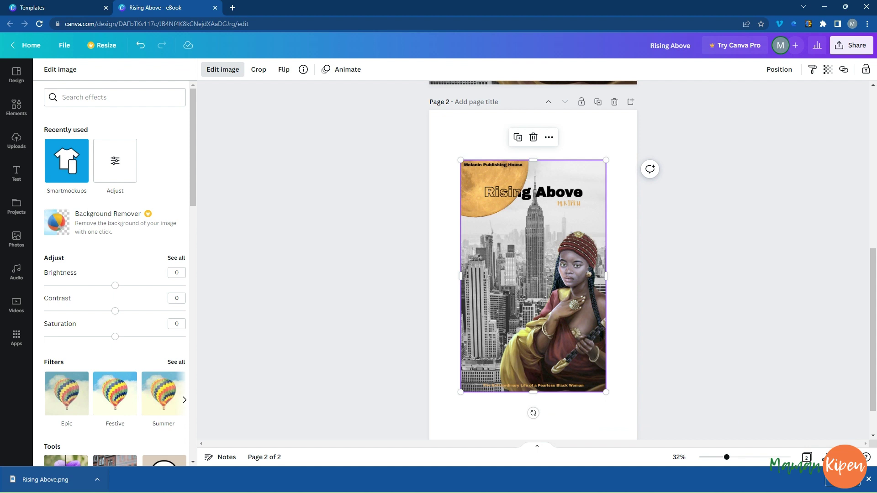
scroll(114, 274, down, 10)
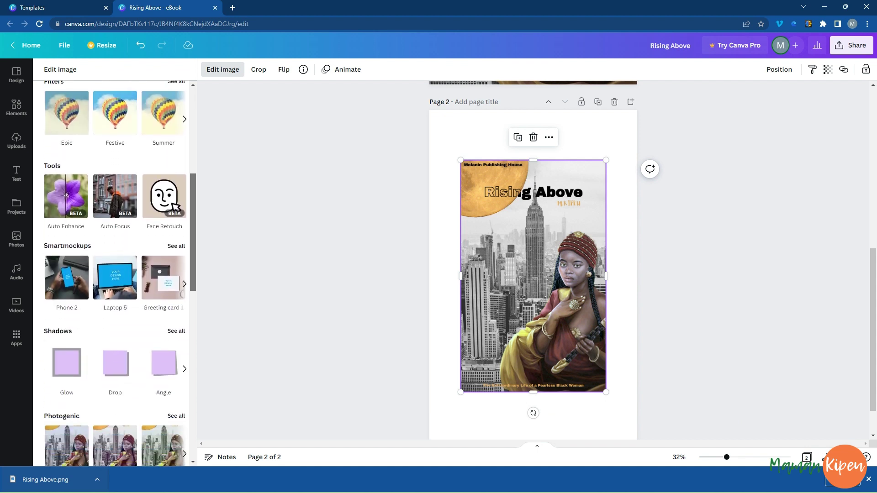
scroll(114, 274, down, 4)
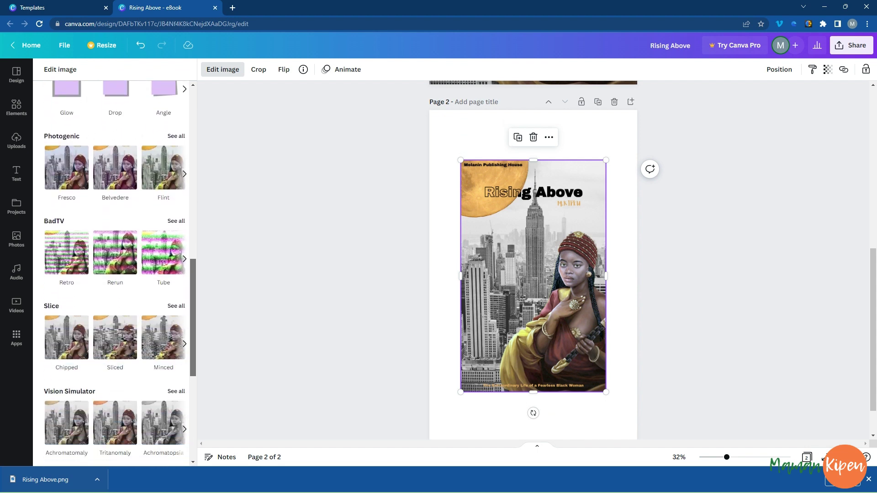
scroll(114, 274, down, 5)
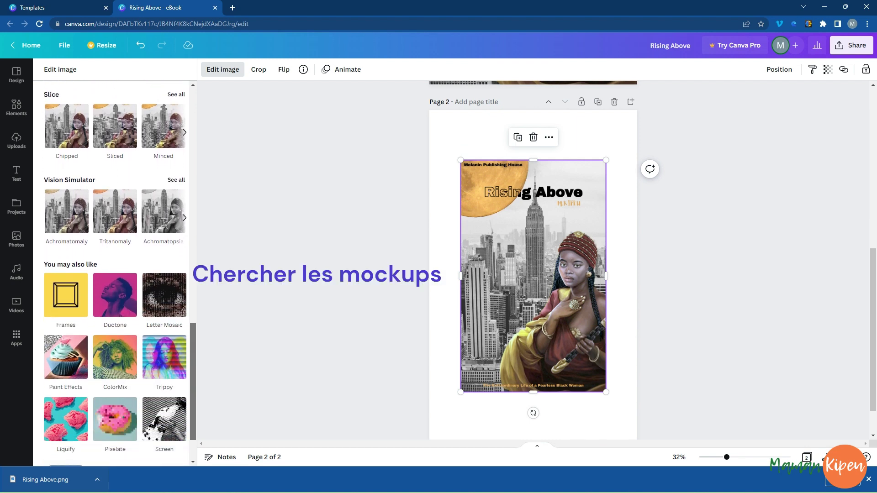
scroll(114, 275, up, 2)
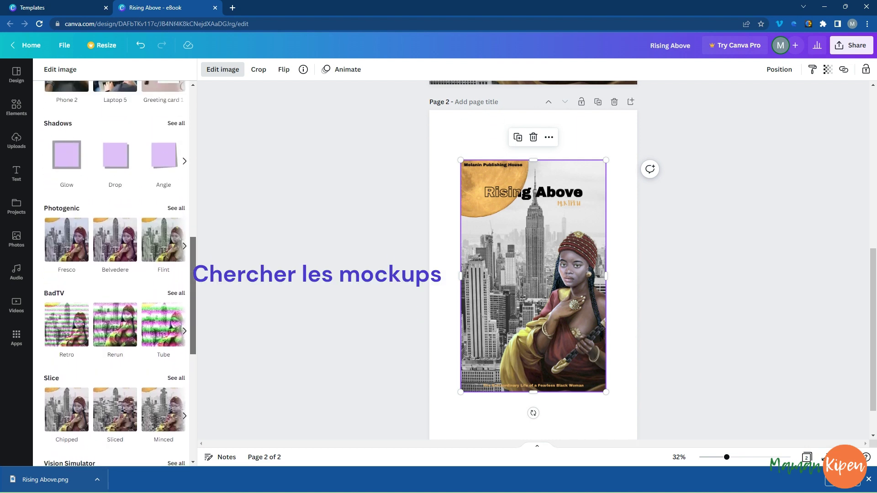
scroll(114, 274, up, 1)
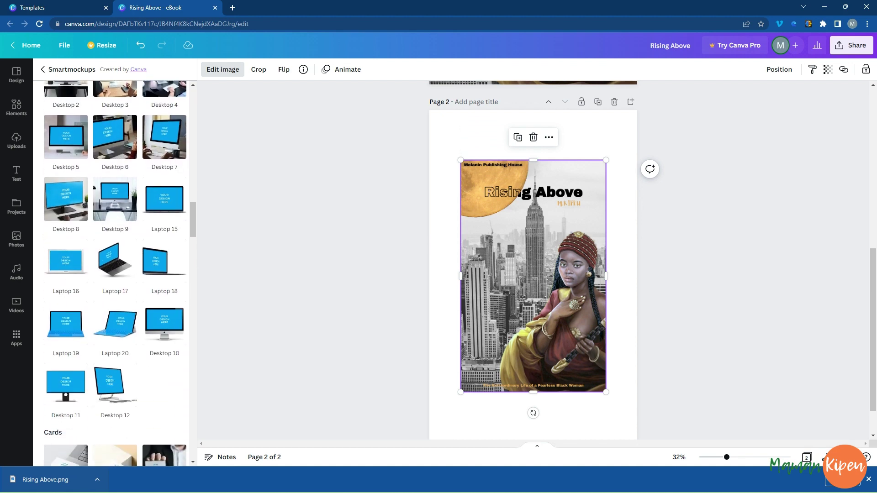
scroll(115, 274, down, 8)
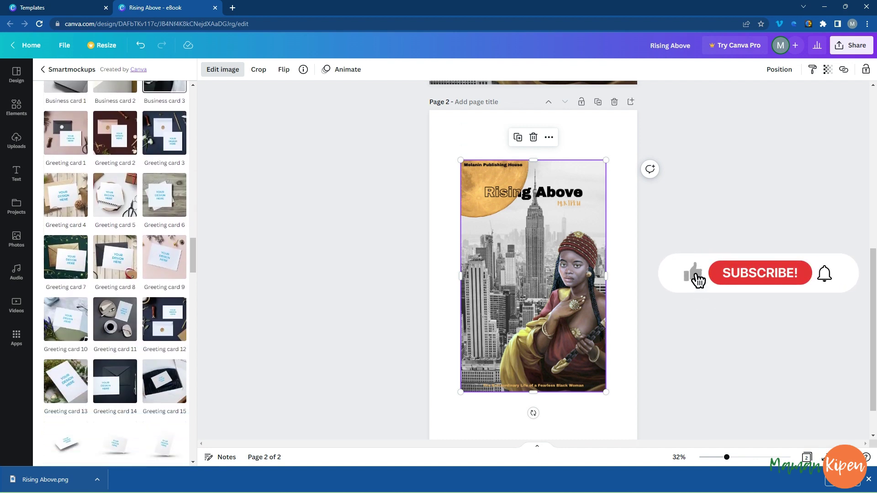
scroll(115, 274, down, 7)
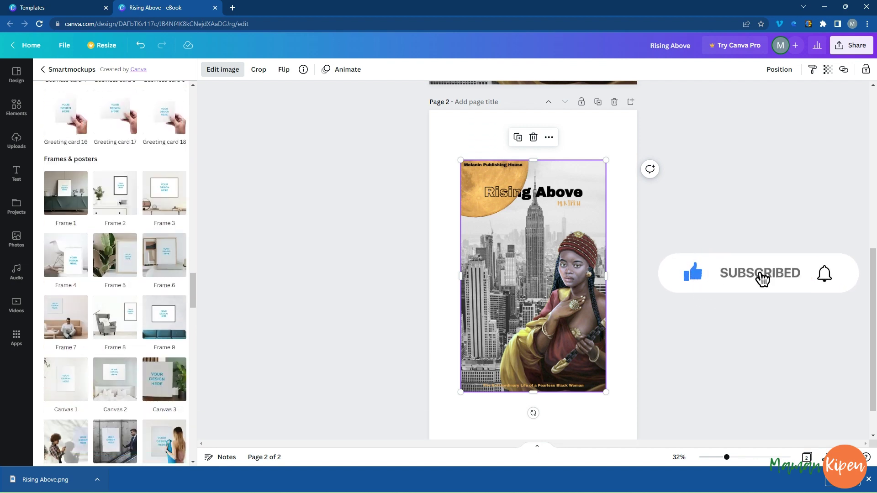
scroll(164, 320, down, 6)
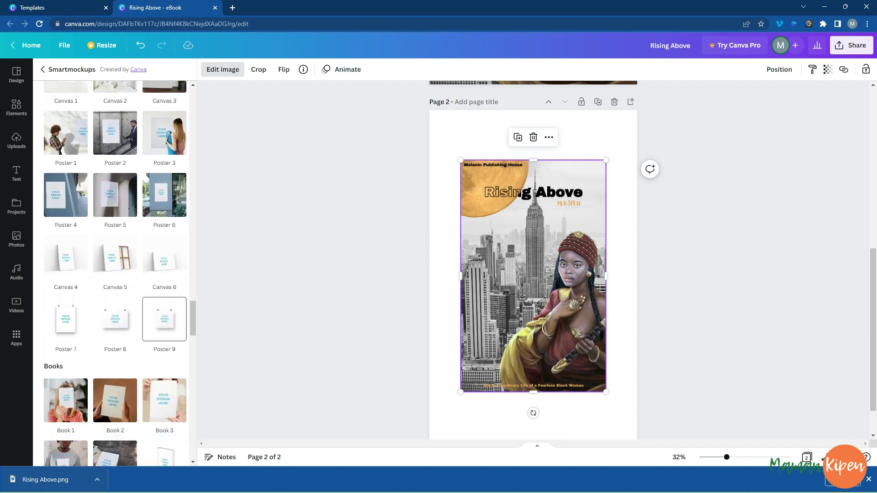
scroll(137, 329, down, 4)
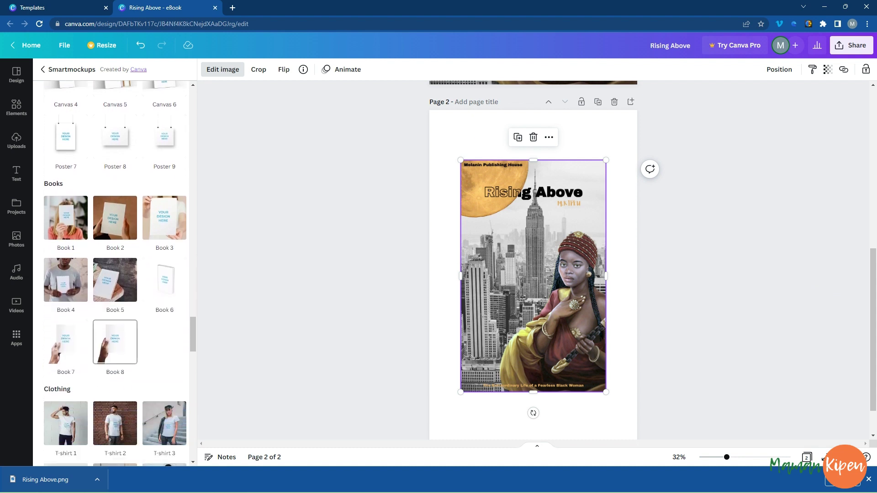
click(115, 280)
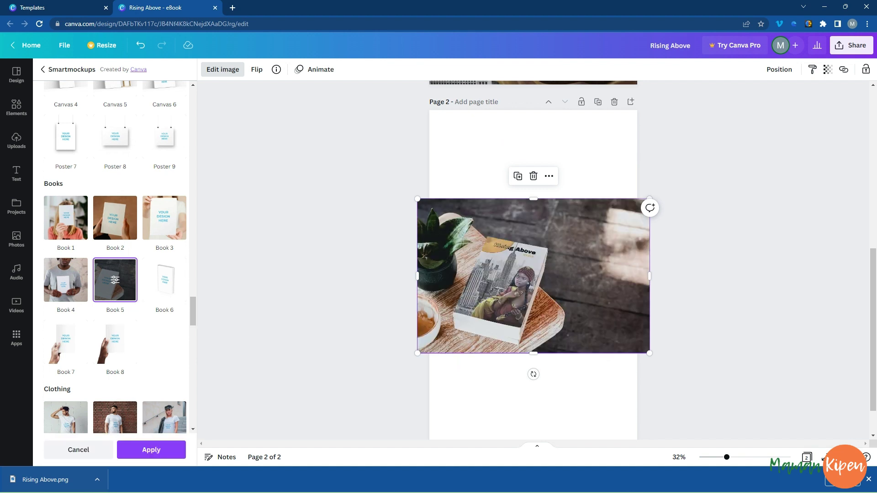
- Enlarge the book mockup until it extends past both sides of page 2, and move it lower so the whole image shows
drag(417, 198, 230, 74)
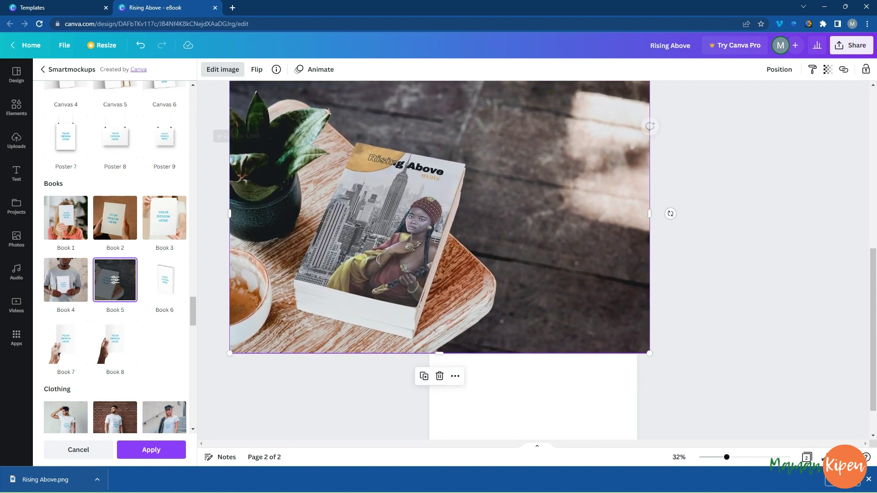
drag(541, 324, 588, 366)
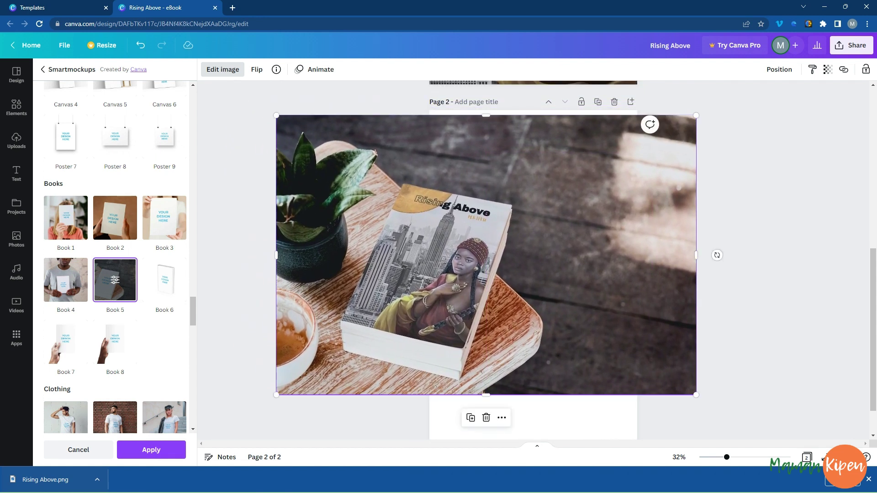